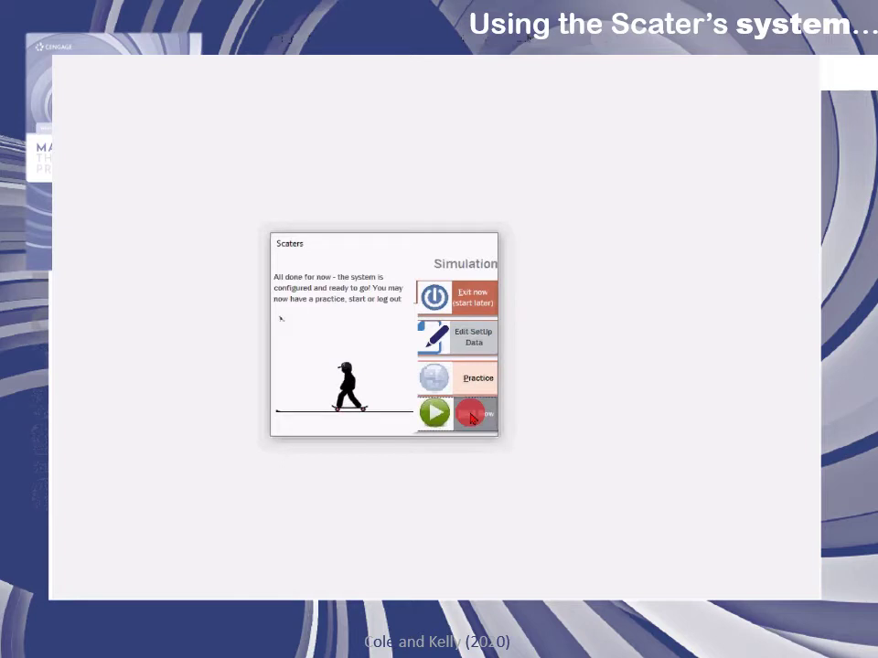
# - Start the simulation and dismiss the ready-to-start and team-tip notices
pyautogui.click(471, 418)
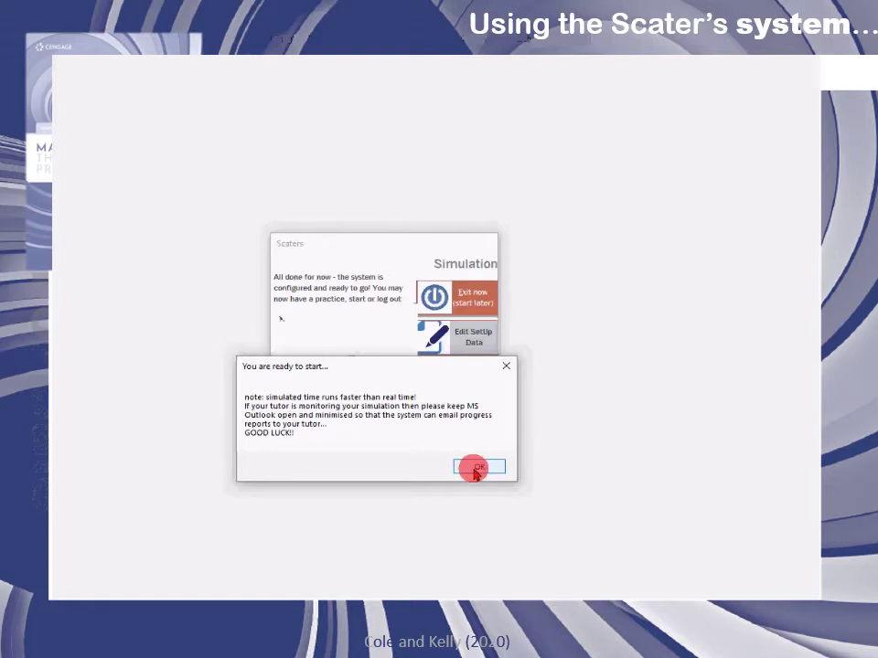
pyautogui.click(475, 469)
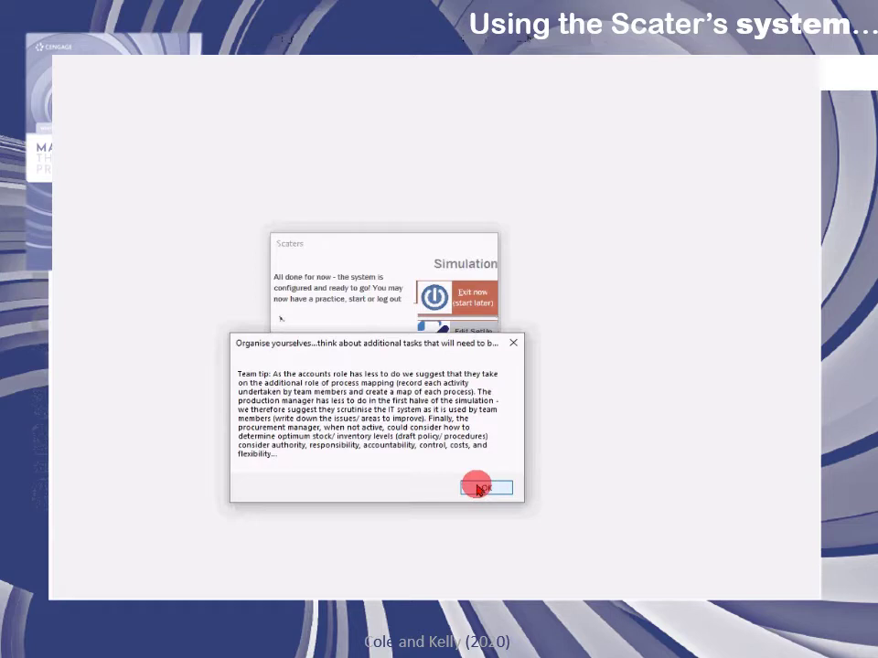
pyautogui.click(477, 489)
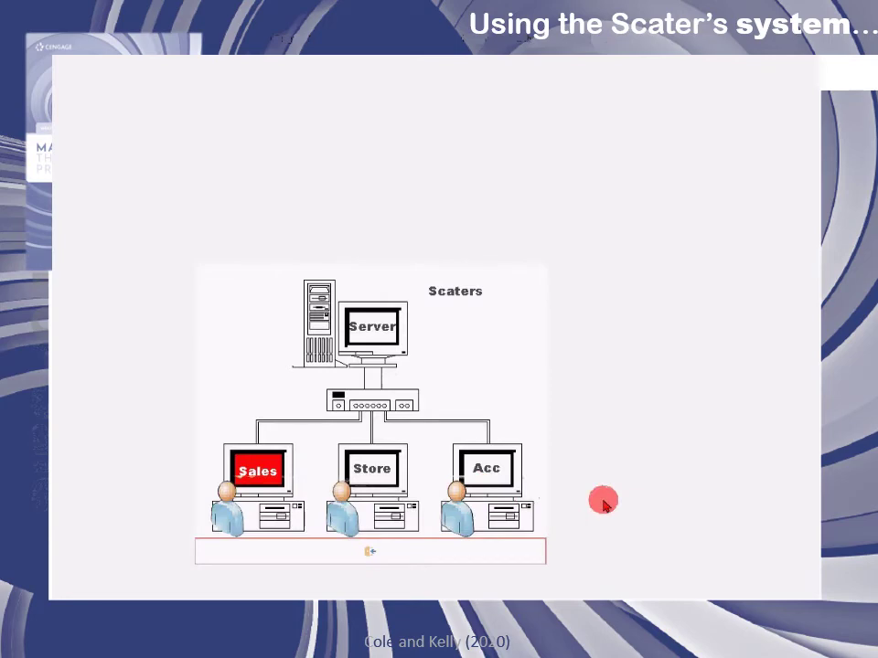
# - Turn off 'Do not show this again' prompt for About this simulation and continue to Login
pyautogui.click(481, 547)
pyautogui.click(480, 547)
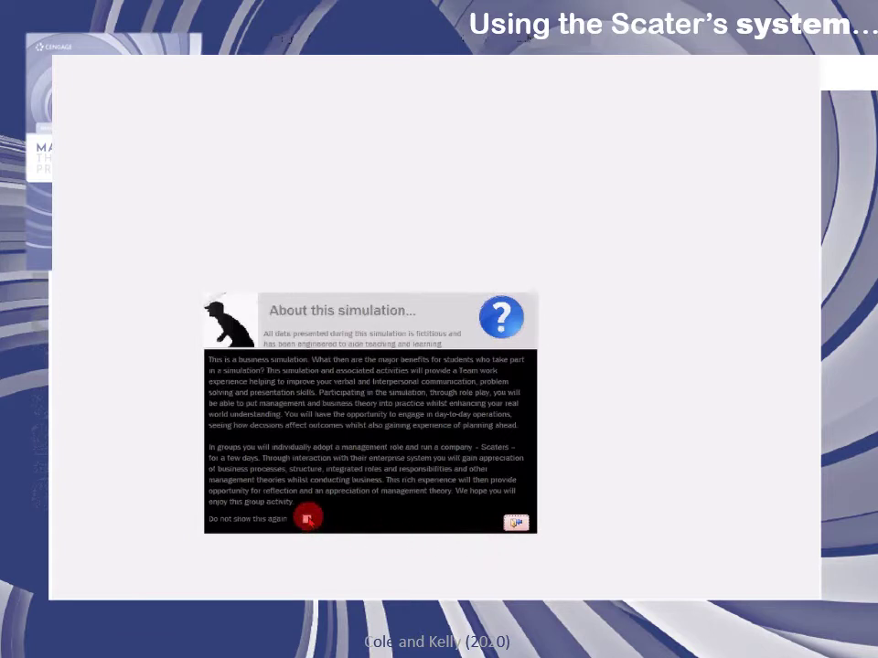
pyautogui.click(306, 519)
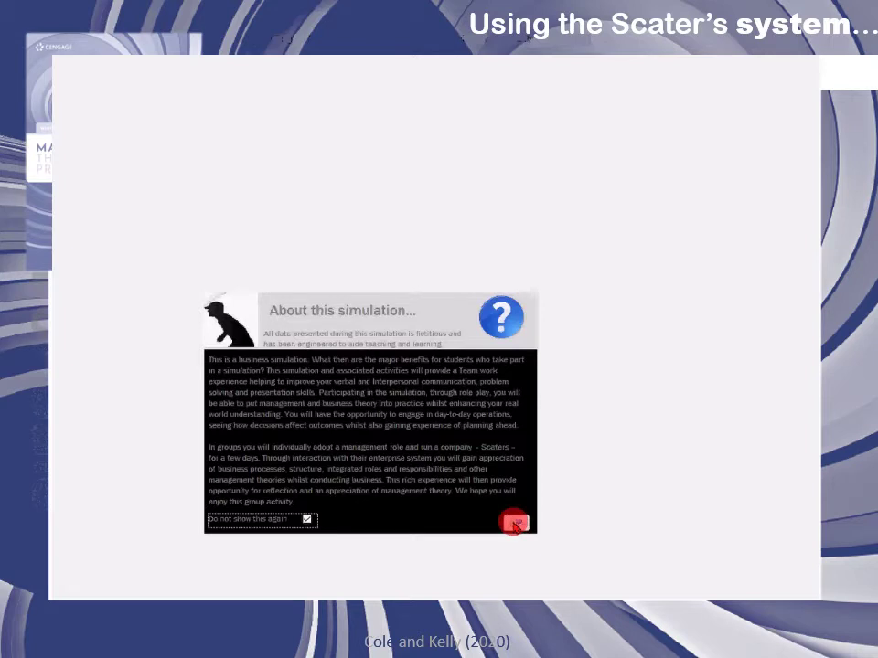
pyautogui.click(514, 523)
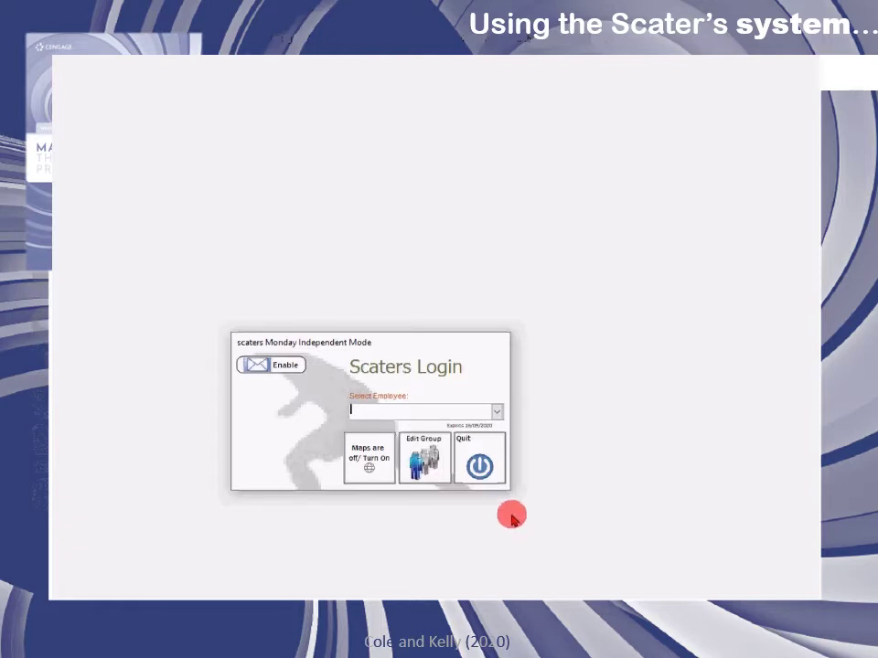
# - Sign in as the Sales Manager for the Monday session
pyautogui.click(496, 415)
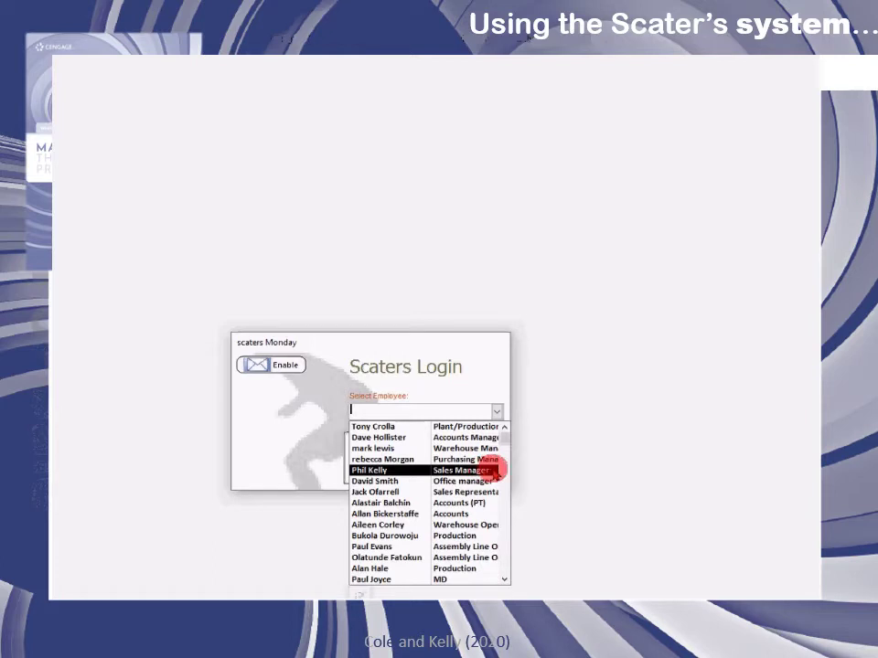
pyautogui.click(494, 470)
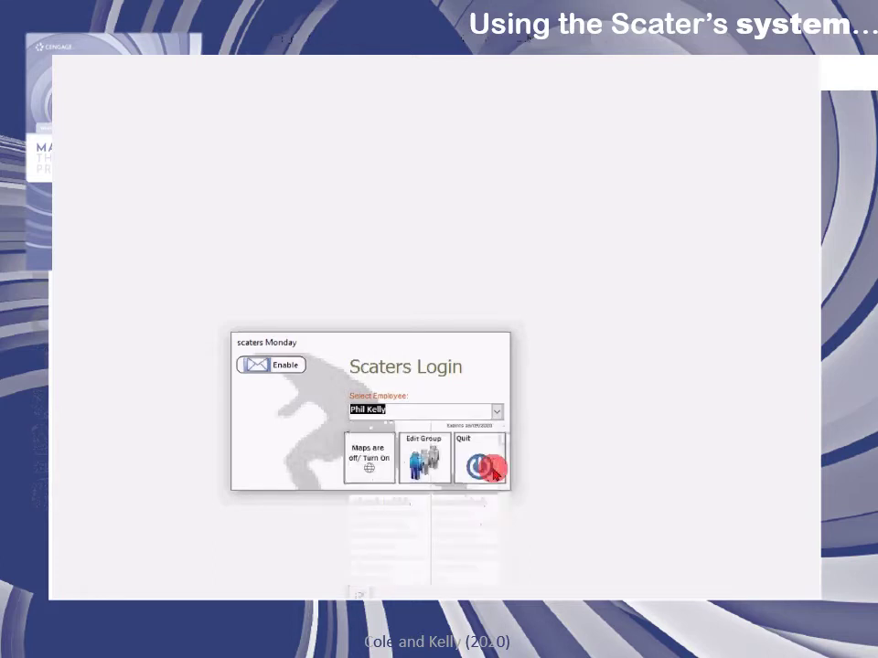
pyautogui.click(494, 468)
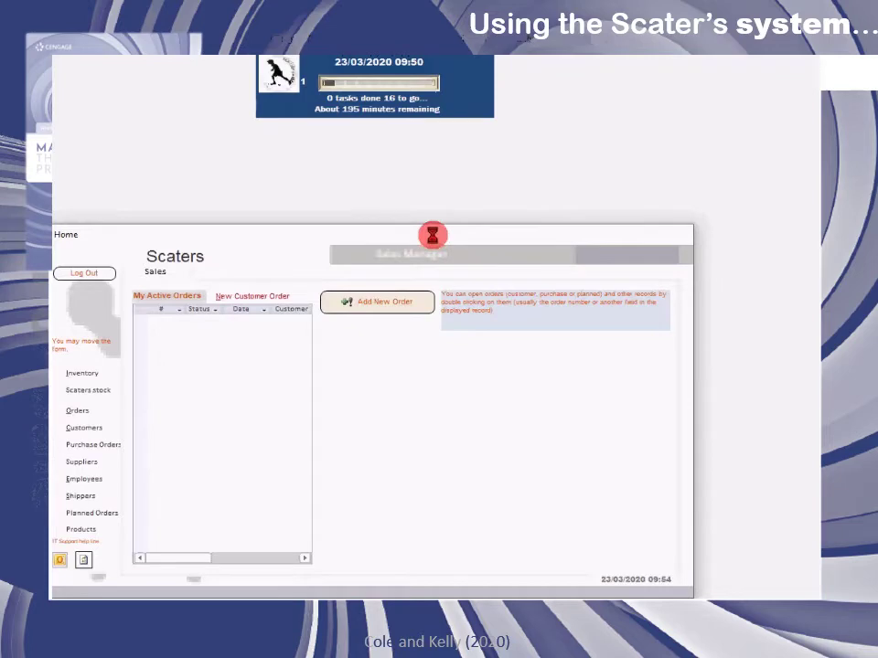
# - Reposition the Sales form, view and close the intro video, then show Simulation Task Progress
pyautogui.moveTo(432, 235); pyautogui.dragTo(472, 150)
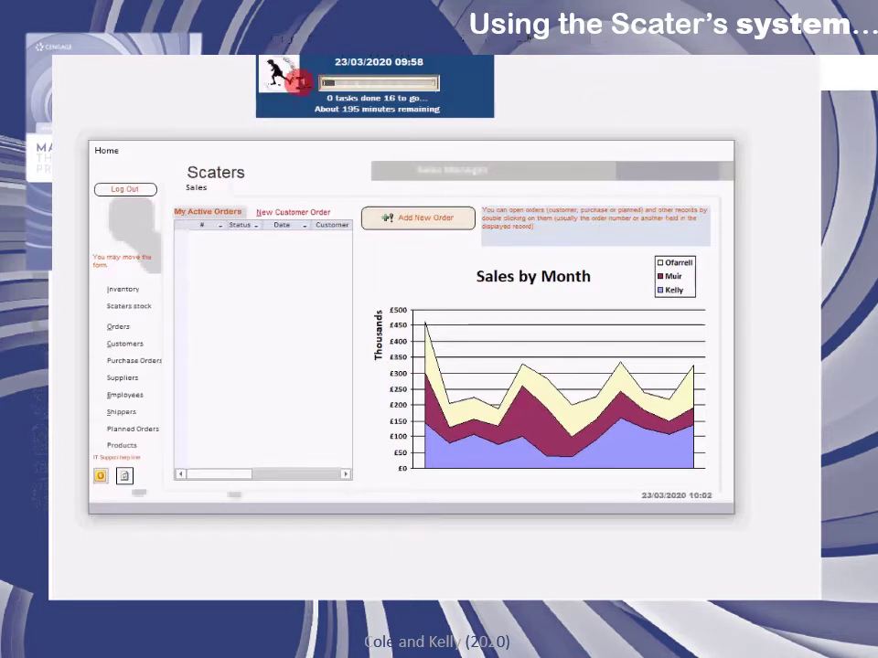
pyautogui.click(294, 84)
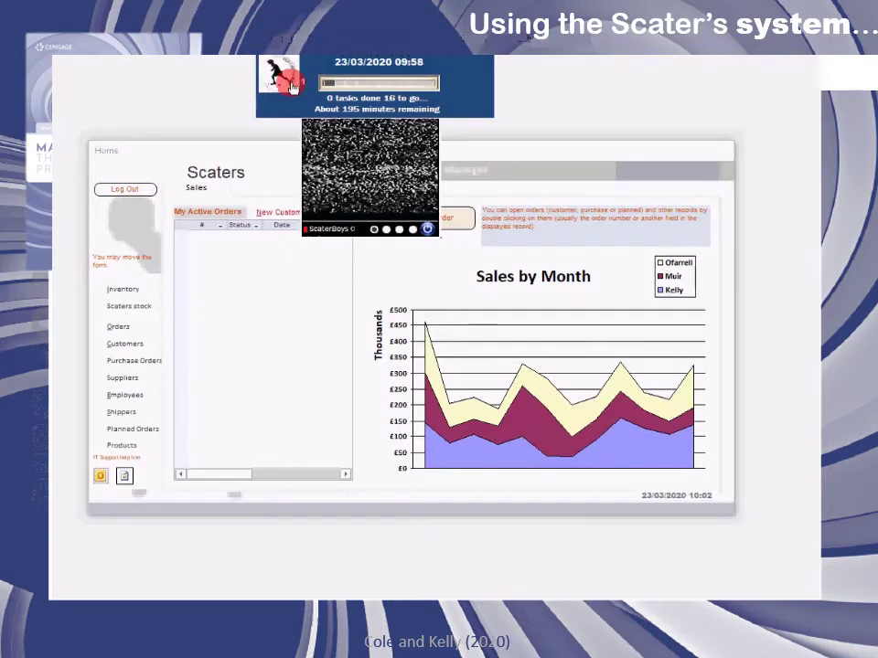
pyautogui.click(430, 232)
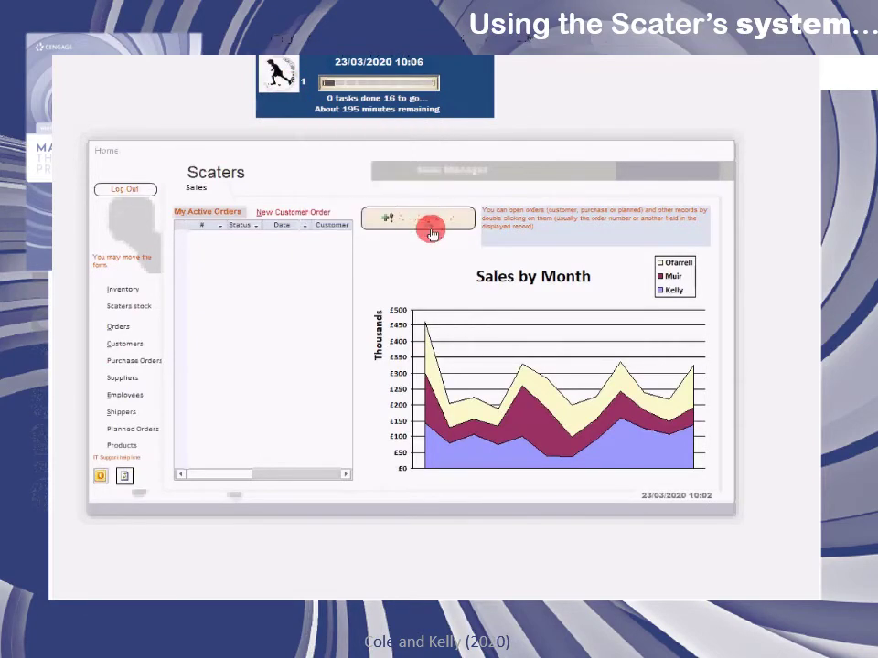
pyautogui.click(347, 101)
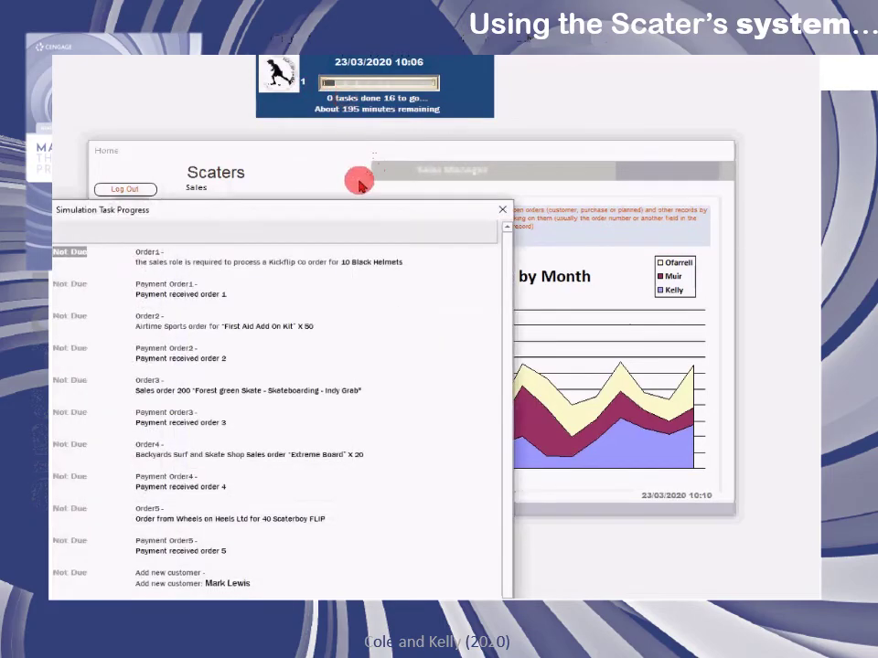
# - Close the task list, declining future email-check prompts with No
pyautogui.moveTo(349, 209); pyautogui.dragTo(392, 72)
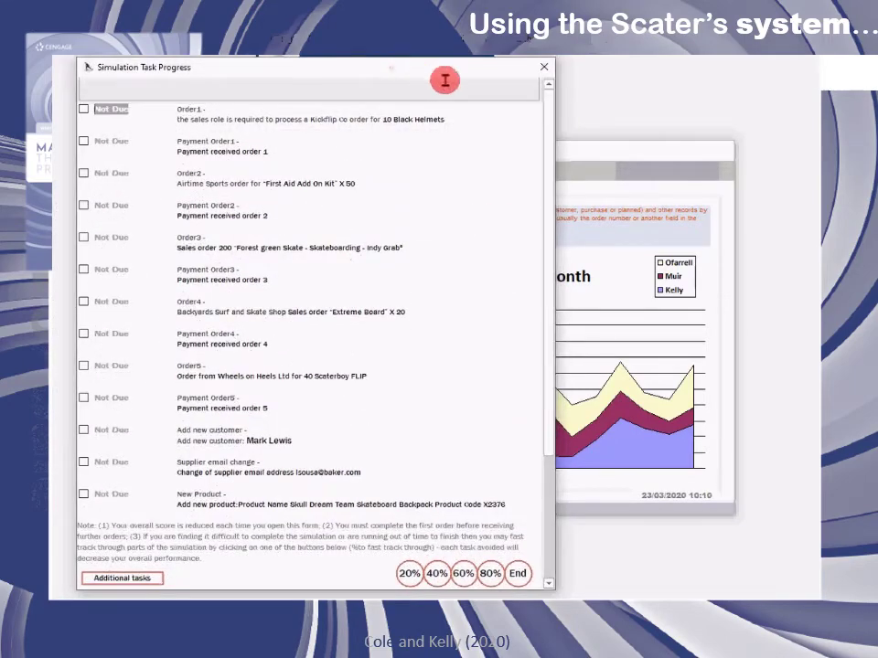
pyautogui.click(543, 71)
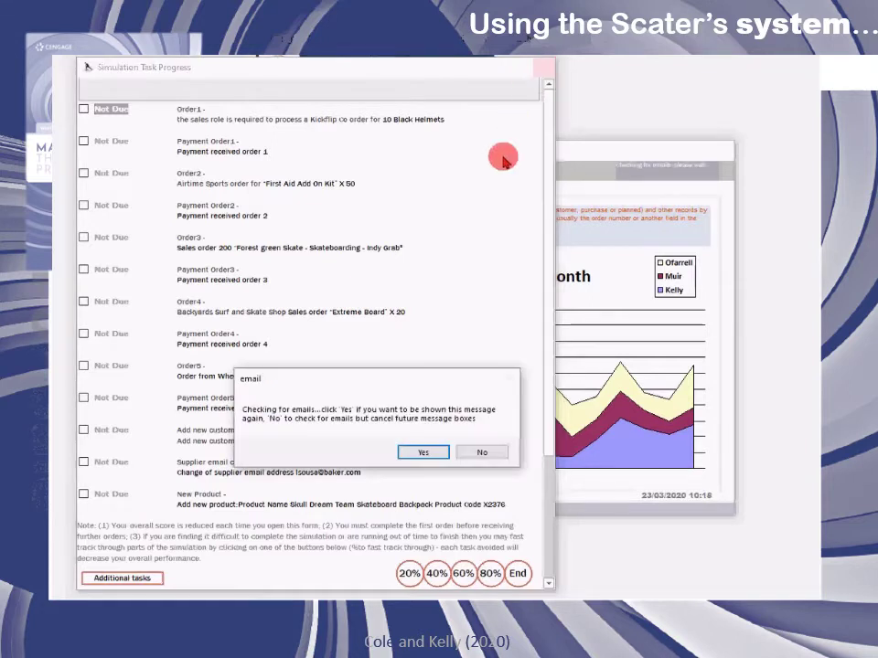
pyautogui.click(471, 454)
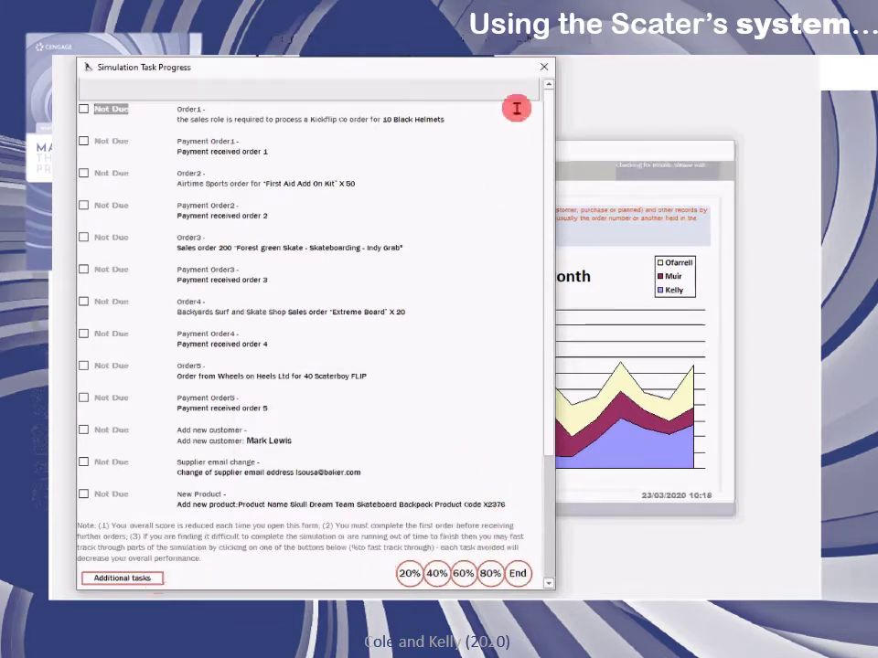
pyautogui.click(544, 67)
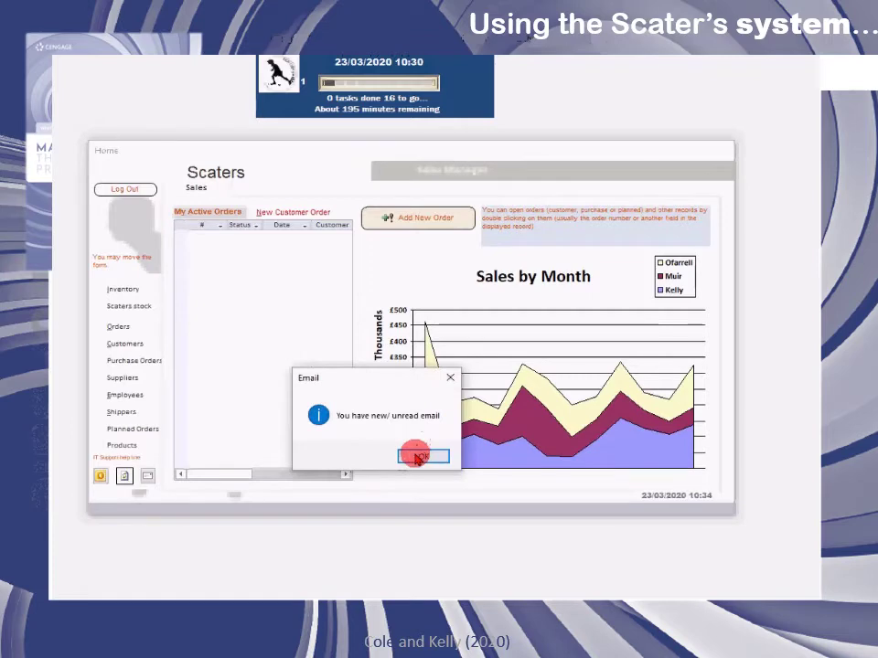
# - Open Kickflip Co's order email and its attached Purchase Order 1.pdf
pyautogui.click(402, 454)
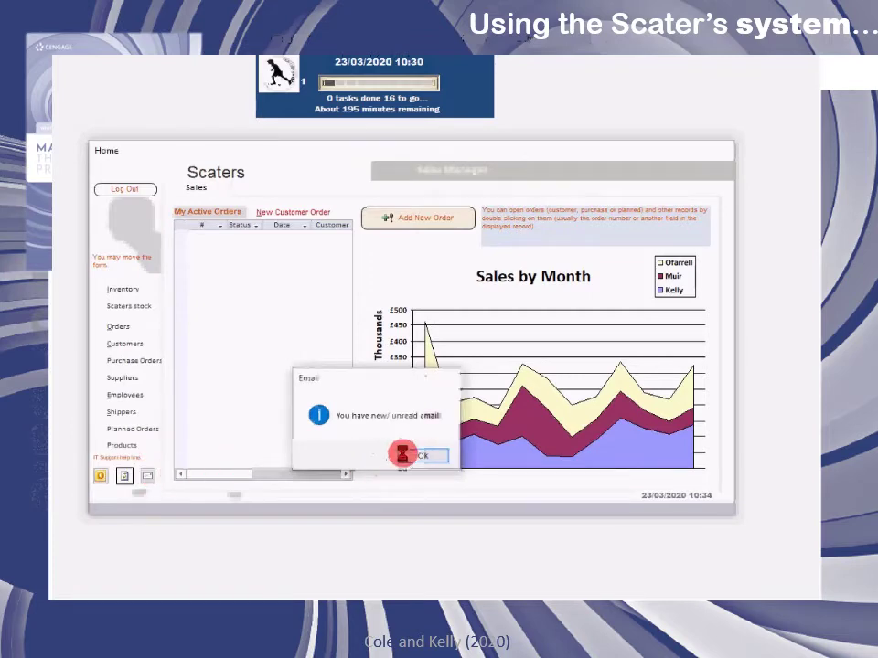
pyautogui.click(146, 477)
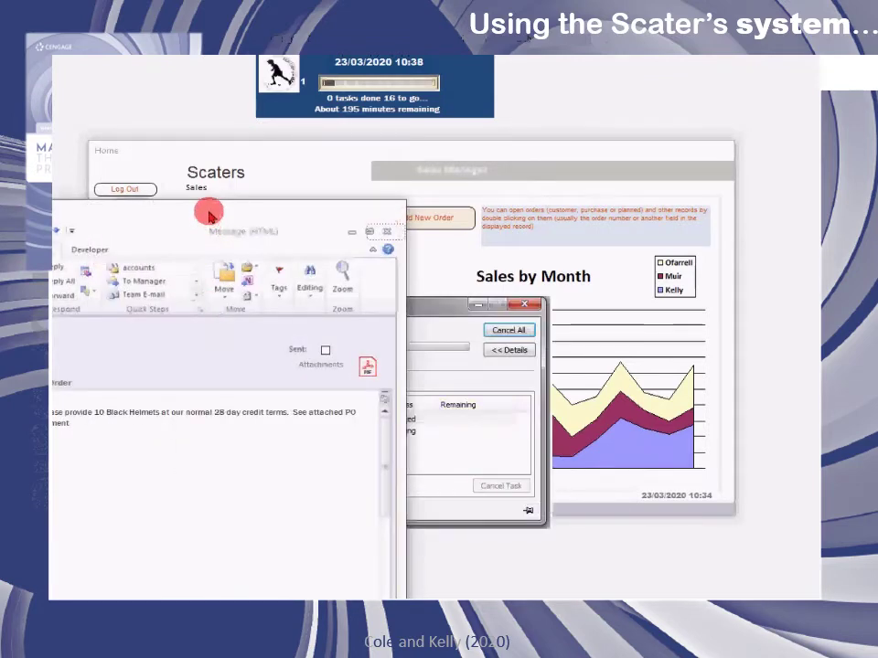
pyautogui.moveTo(297, 157)
pyautogui.mouseDown()
pyautogui.moveTo(300, 142)
pyautogui.moveTo(300, 154)
pyautogui.mouseUp()
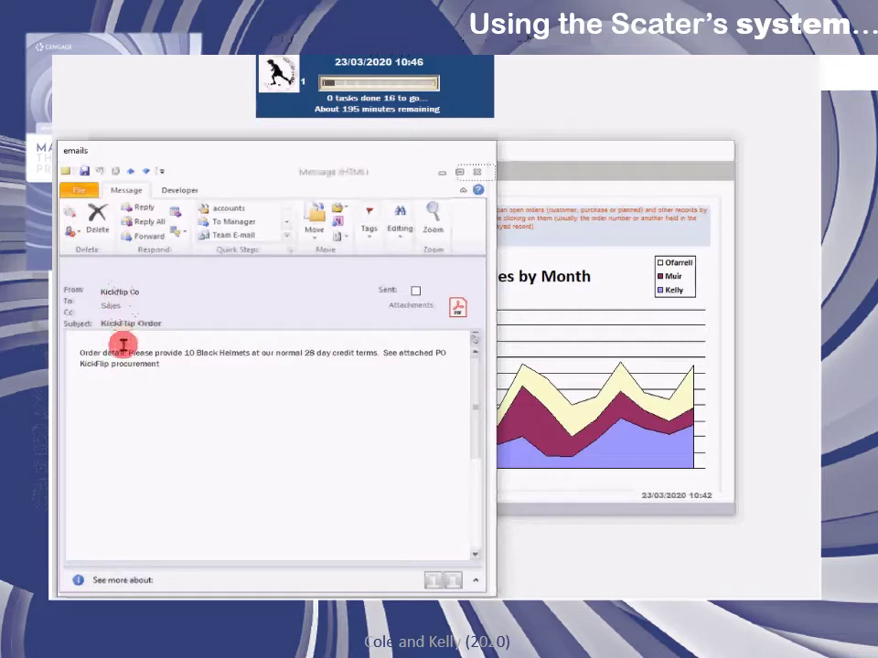
pyautogui.doubleClick(457, 314)
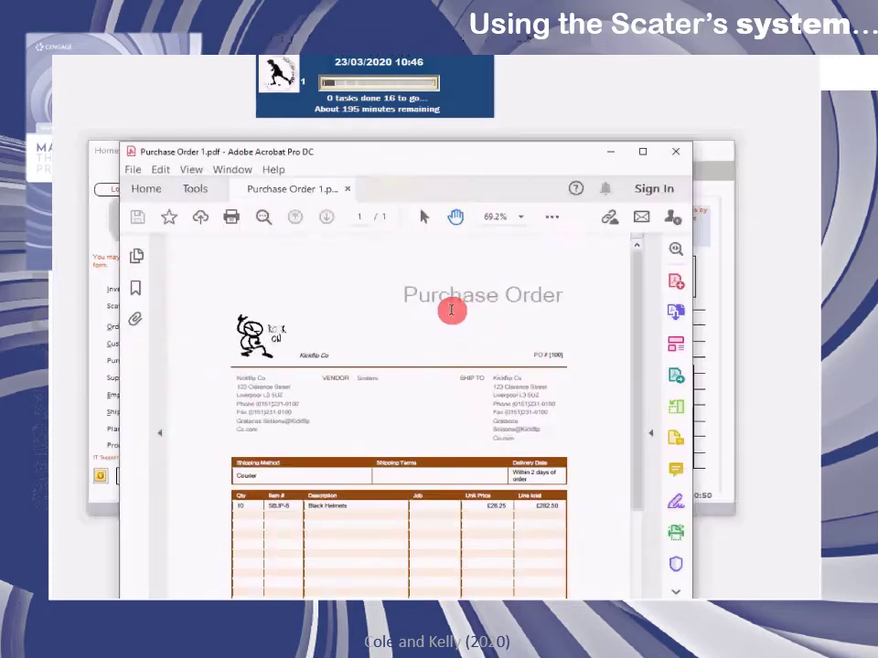
# - Resize the purchase order PDF and position the blank Order #3940 form beside it
pyautogui.moveTo(374, 168); pyautogui.dragTo(313, 101)
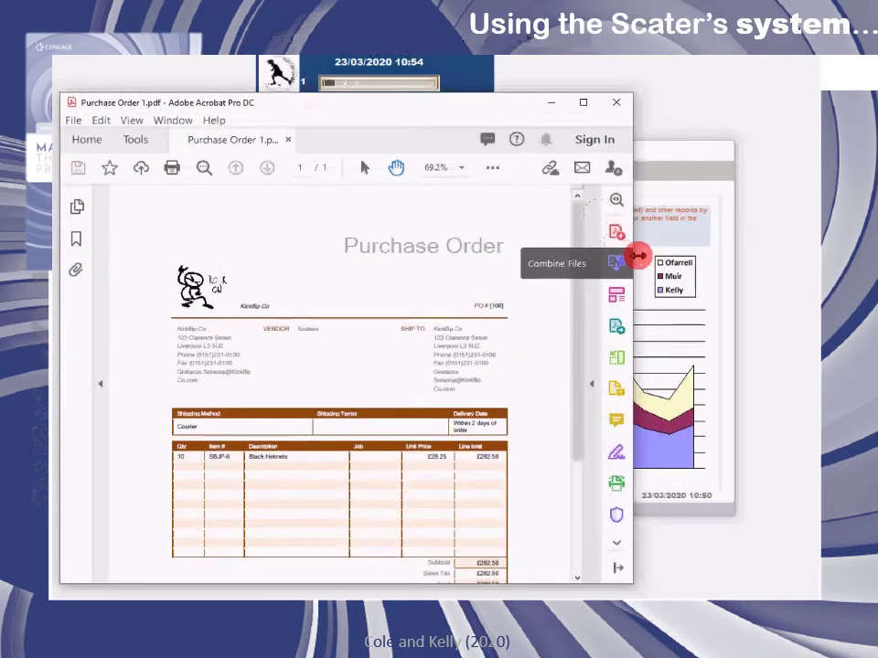
pyautogui.moveTo(637, 256); pyautogui.dragTo(590, 265)
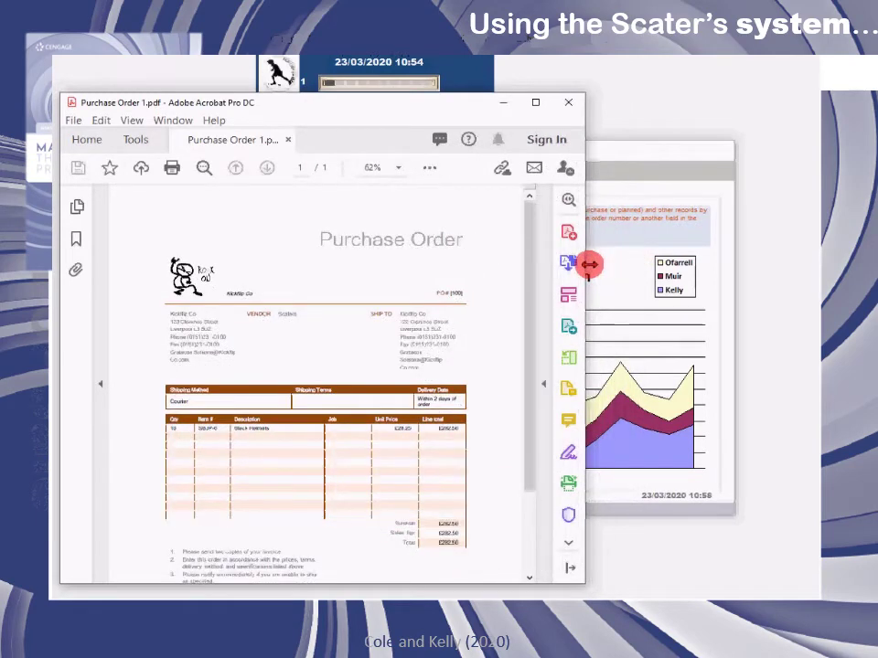
pyautogui.click(654, 150)
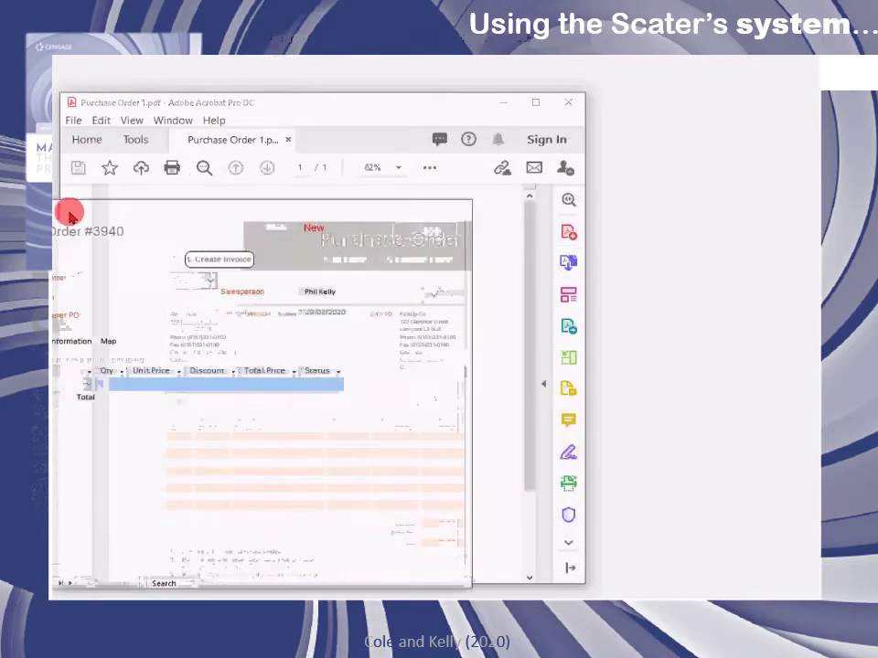
pyautogui.moveTo(69, 214); pyautogui.dragTo(388, 154)
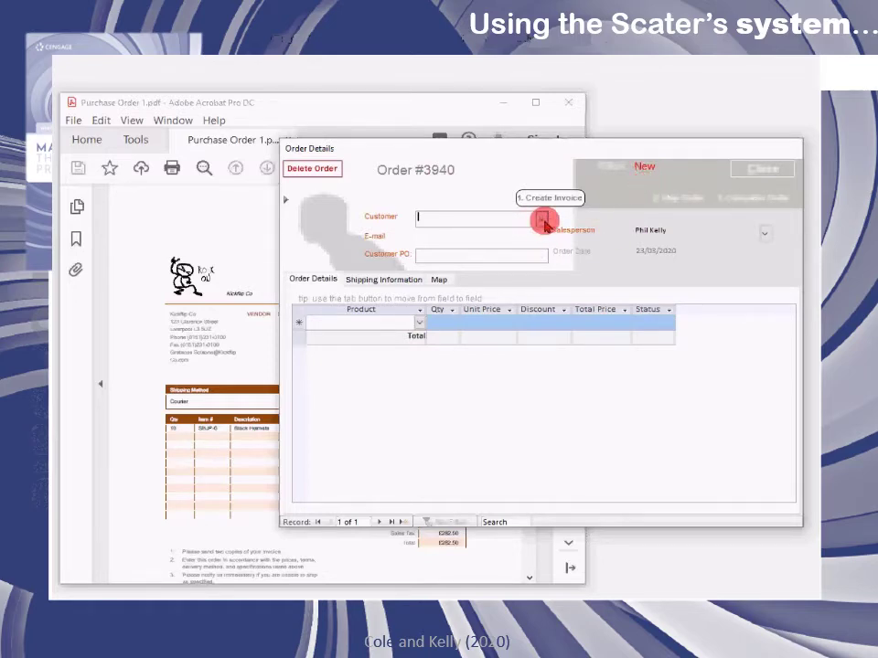
# - Set Kickflip Co as the customer on order #3940 and enter PO 100
pyautogui.click(542, 220)
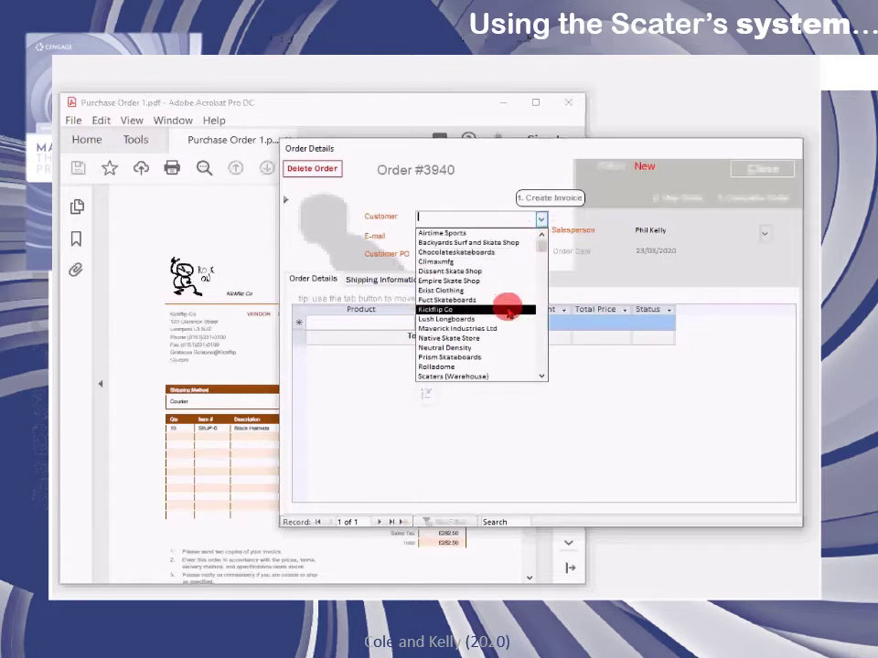
pyautogui.click(507, 311)
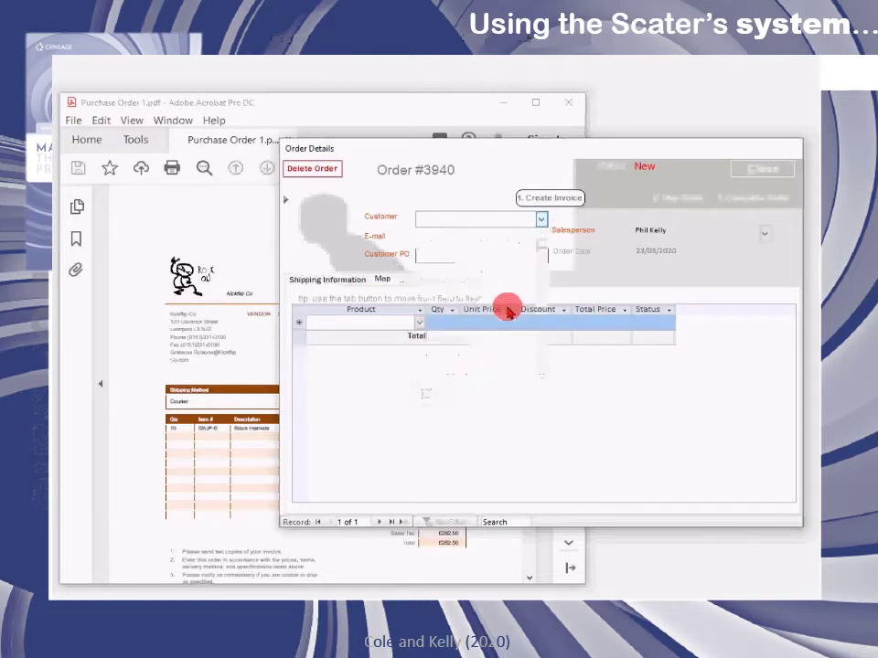
pyautogui.click(227, 331)
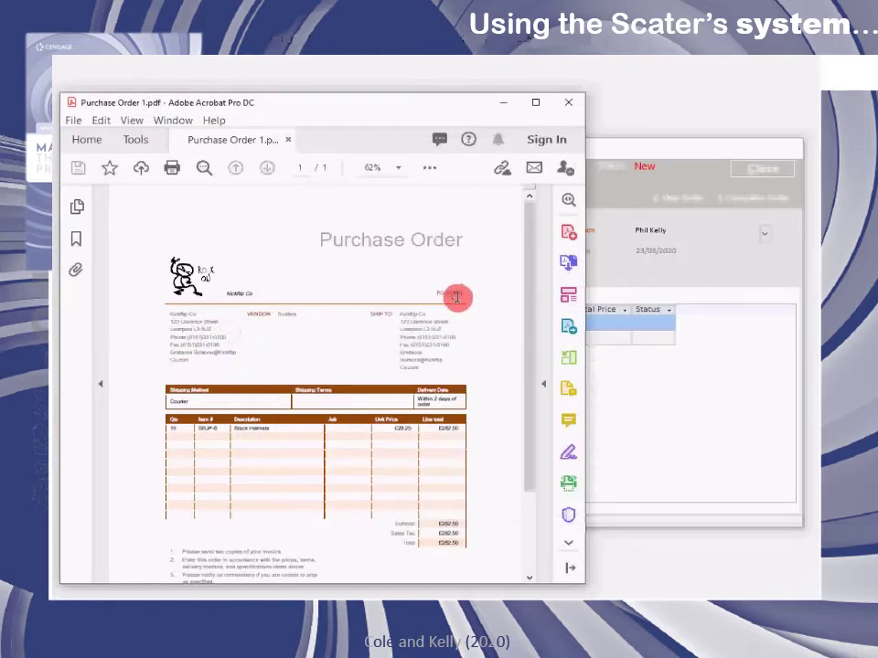
pyautogui.click(601, 275)
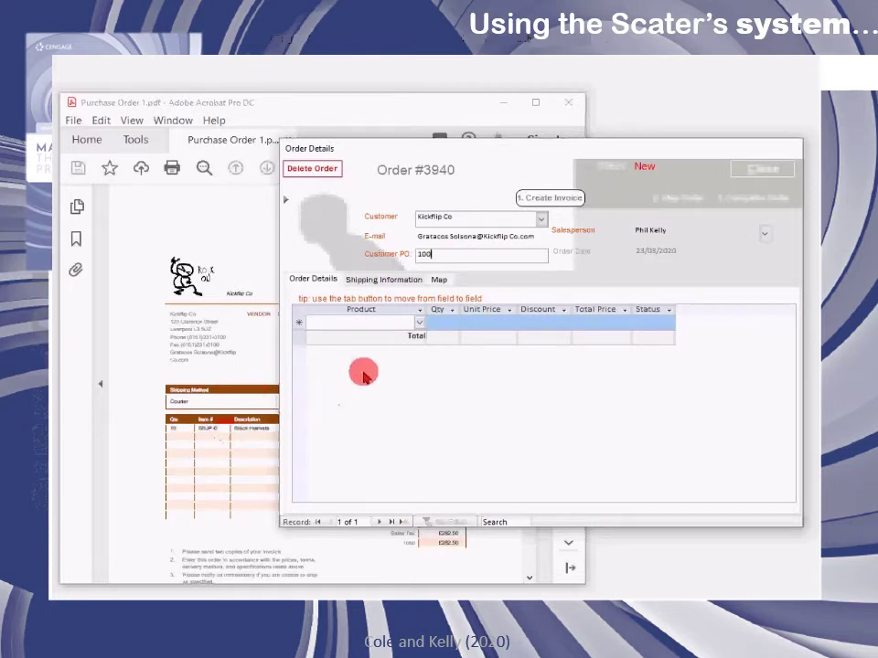
# - Add an order line for 10 Black Helmets at £28.25
pyautogui.click(419, 323)
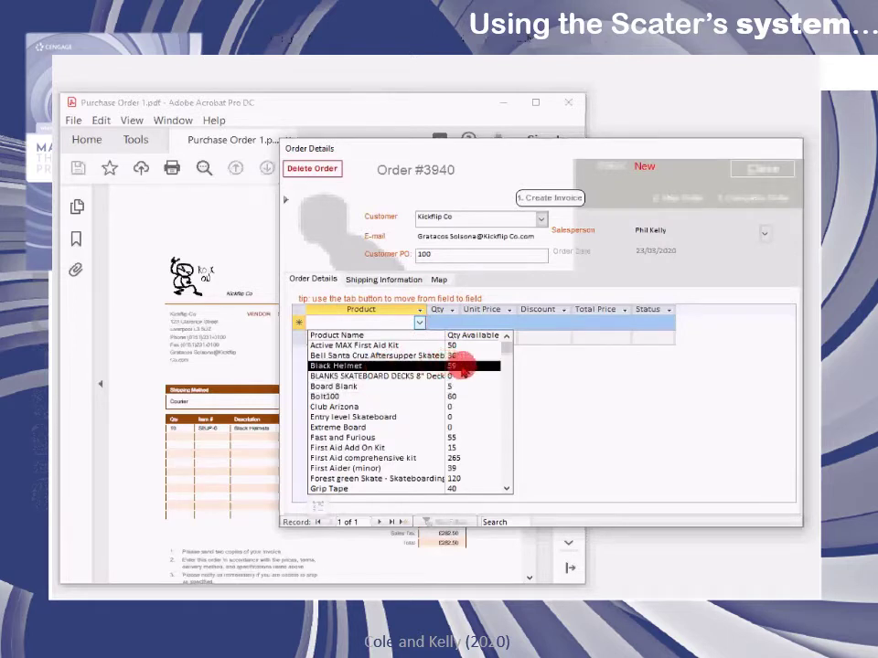
pyautogui.click(402, 366)
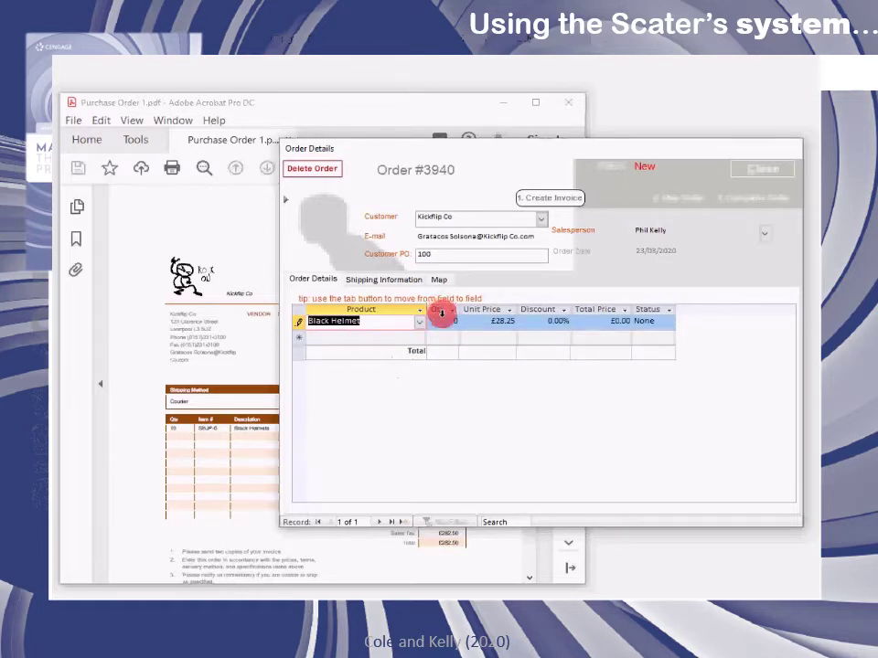
pyautogui.click(456, 320)
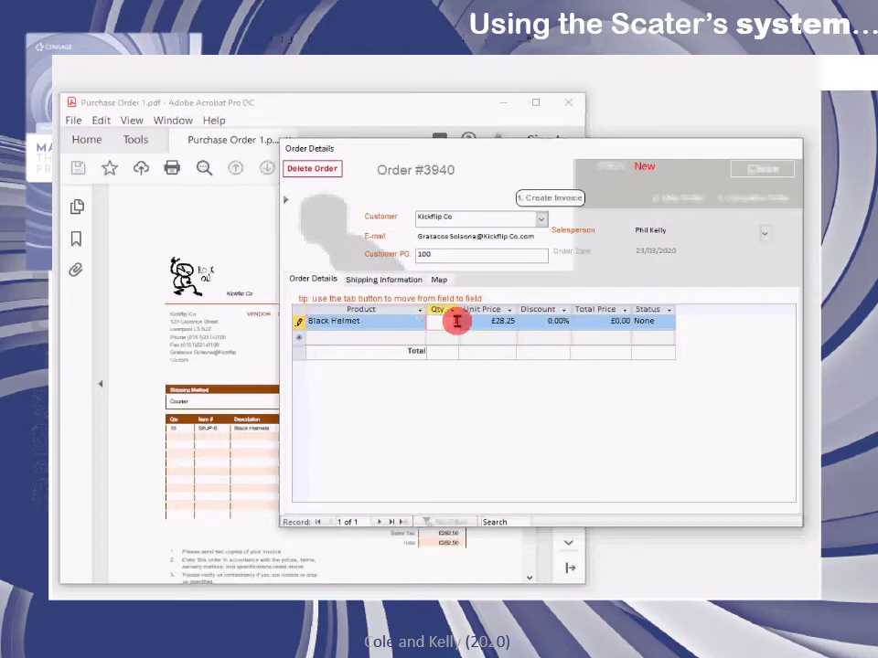
pyautogui.write('10')
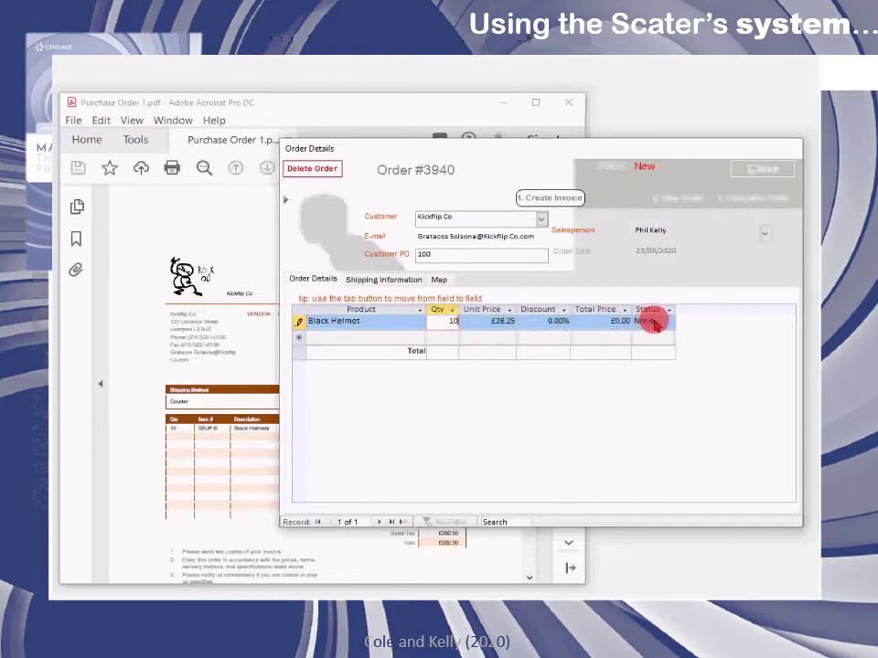
pyautogui.press('Tab')
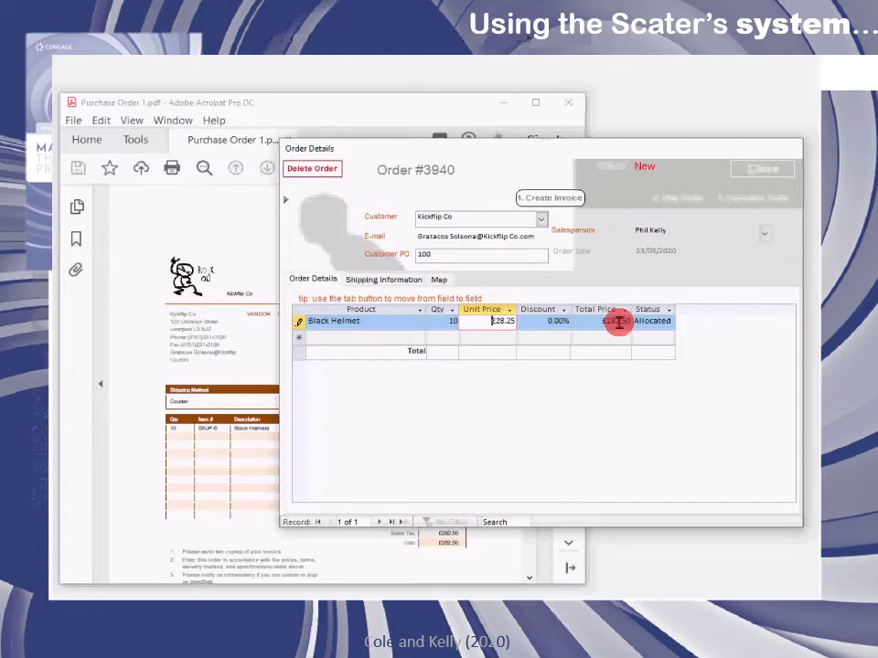
# - Calculate DHL shipping for order #3940: 30 kg, £88.60 fee accepted
pyautogui.click(382, 282)
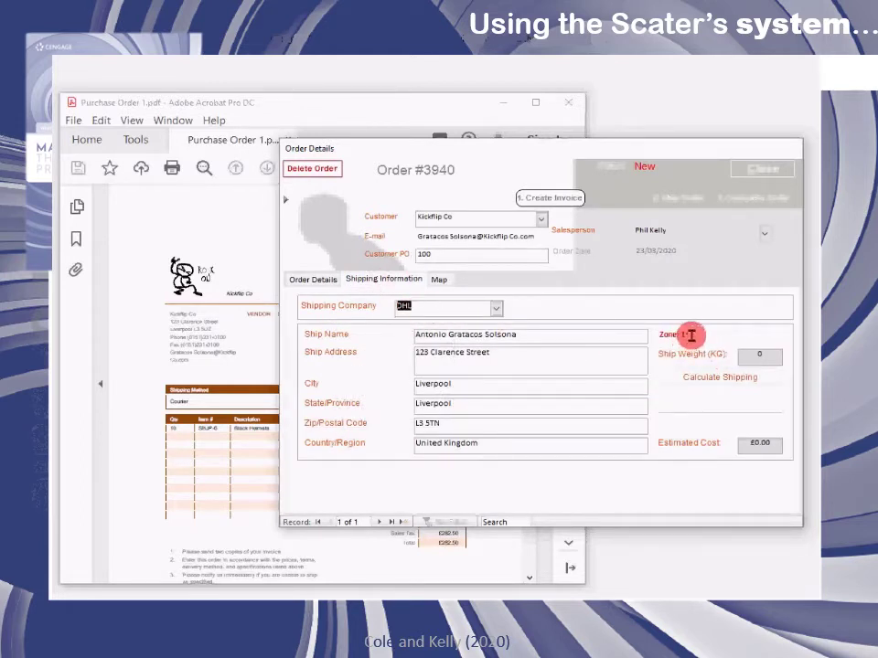
pyautogui.click(744, 380)
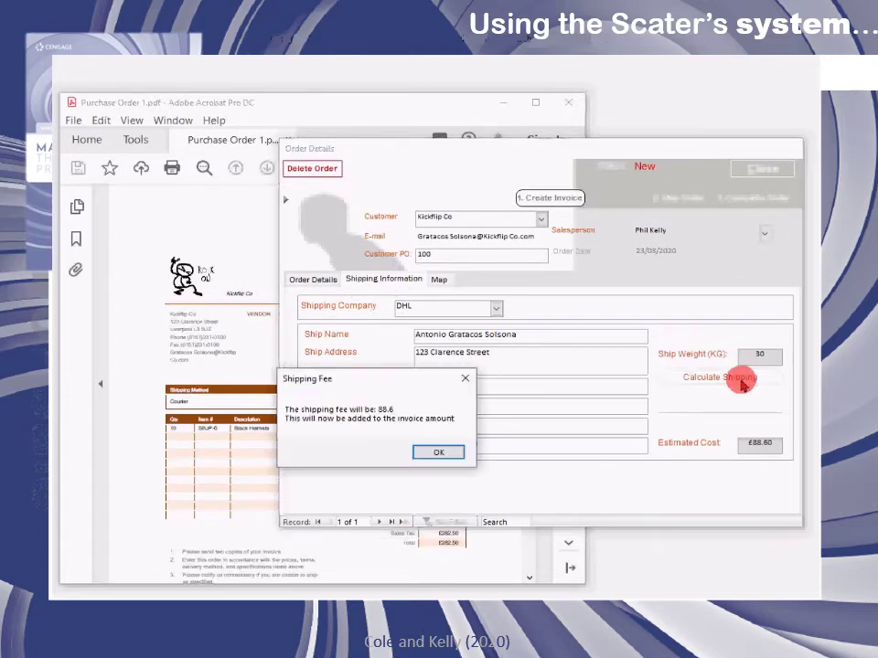
pyautogui.click(438, 452)
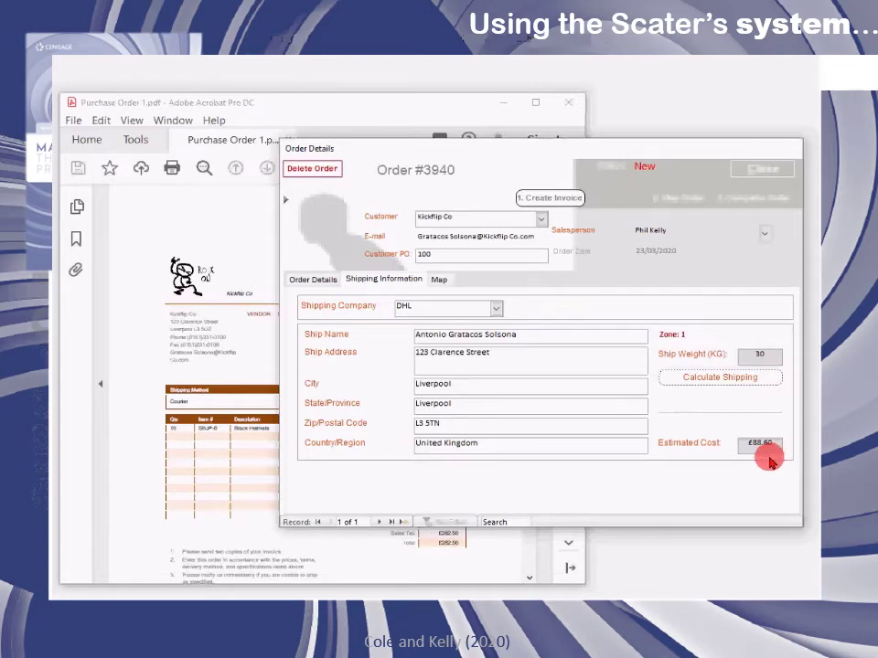
# - Create the invoice for order #3940 and close the Order Details form
pyautogui.click(540, 205)
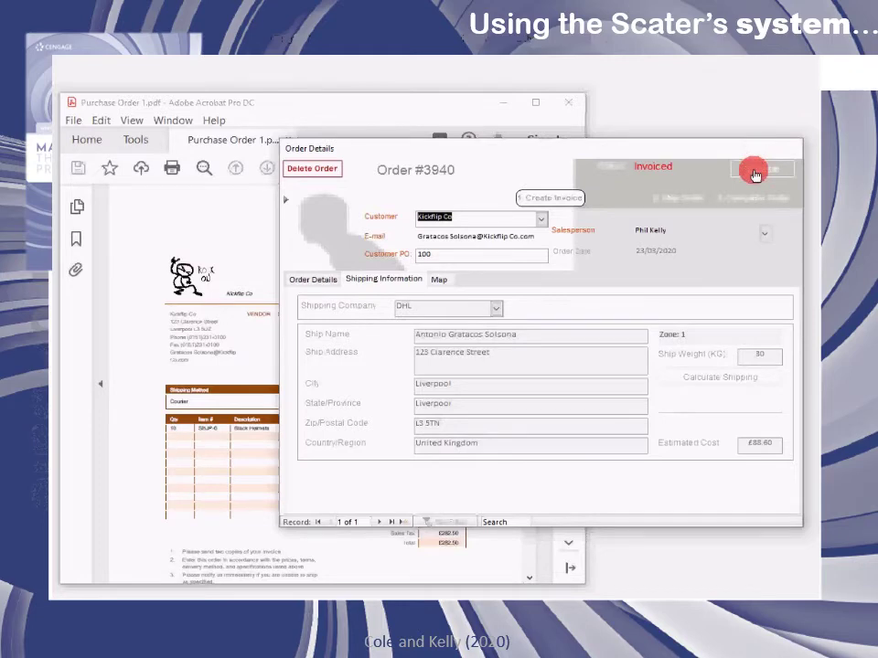
pyautogui.click(755, 173)
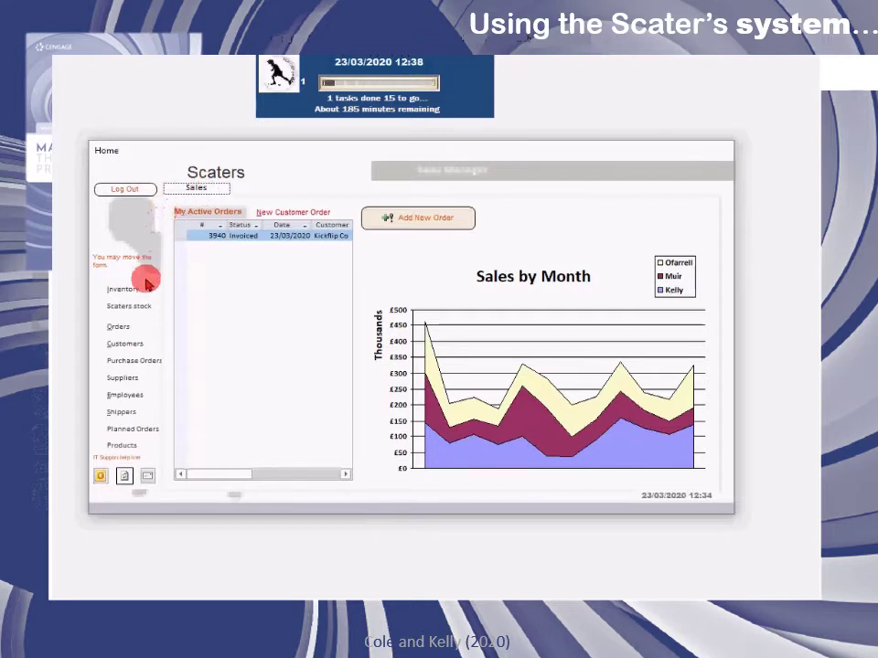
pyautogui.click(125, 350)
pyautogui.moveTo(202, 204); pyautogui.dragTo(429, 145)
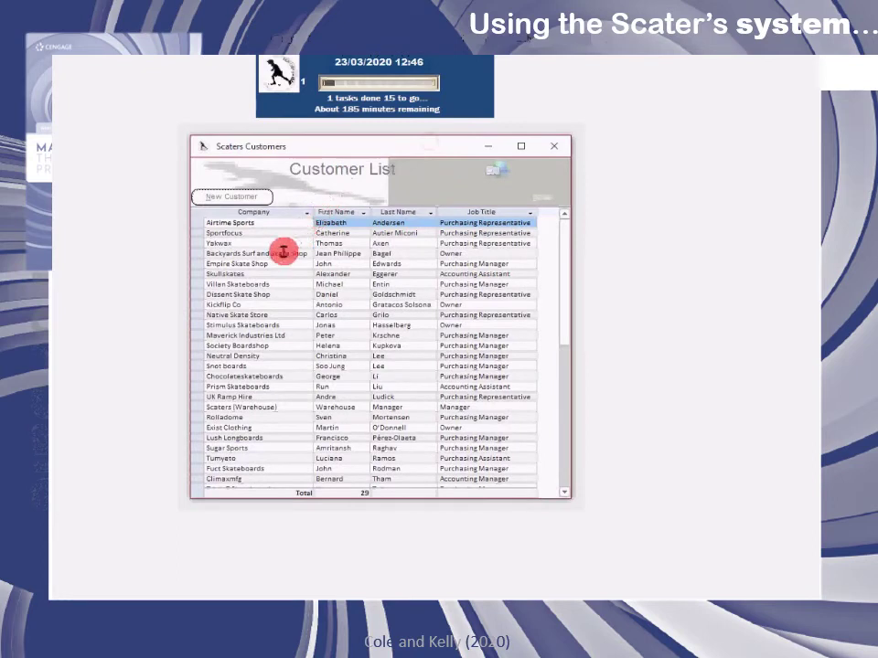
pyautogui.click(235, 305)
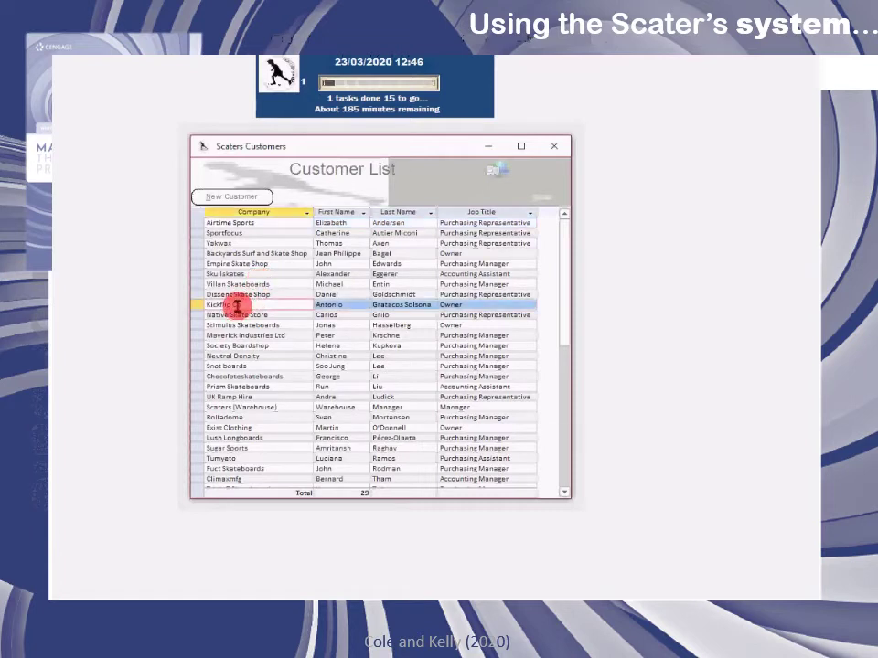
pyautogui.doubleClick(235, 305)
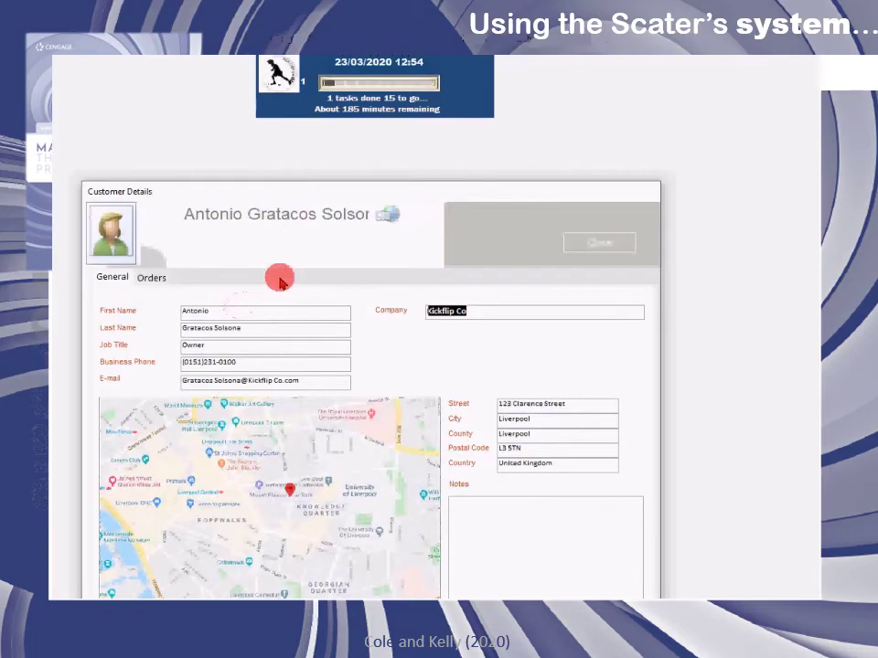
pyautogui.moveTo(337, 192)
pyautogui.mouseDown()
pyautogui.moveTo(338, 179)
pyautogui.moveTo(333, 192)
pyautogui.moveTo(327, 186)
pyautogui.mouseUp()
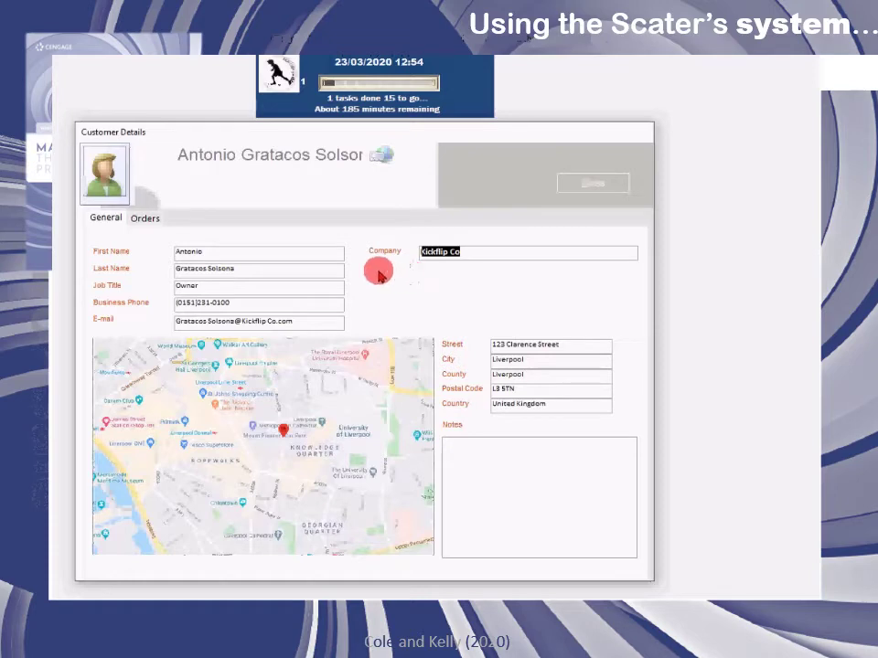
pyautogui.click(149, 221)
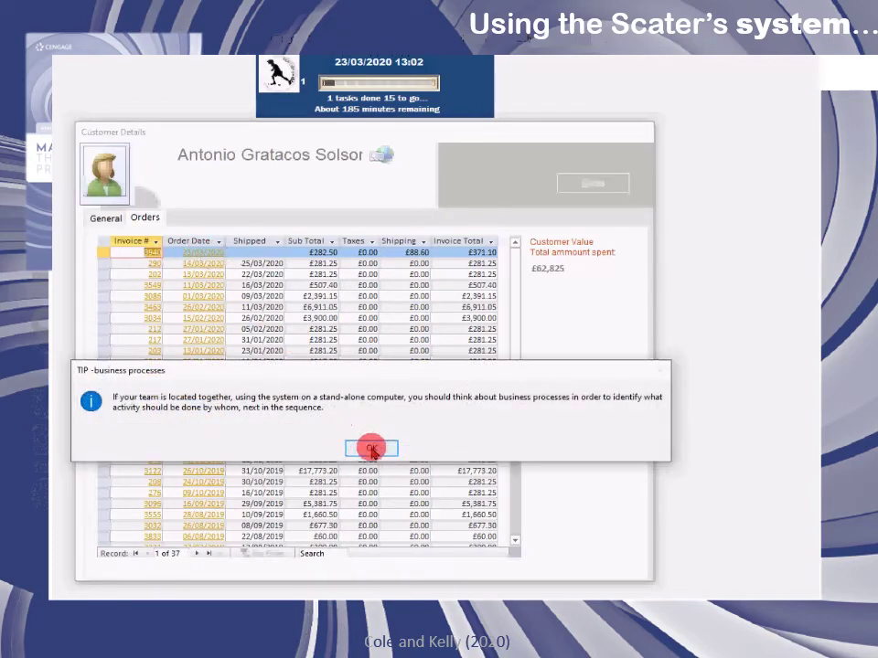
pyautogui.click(371, 449)
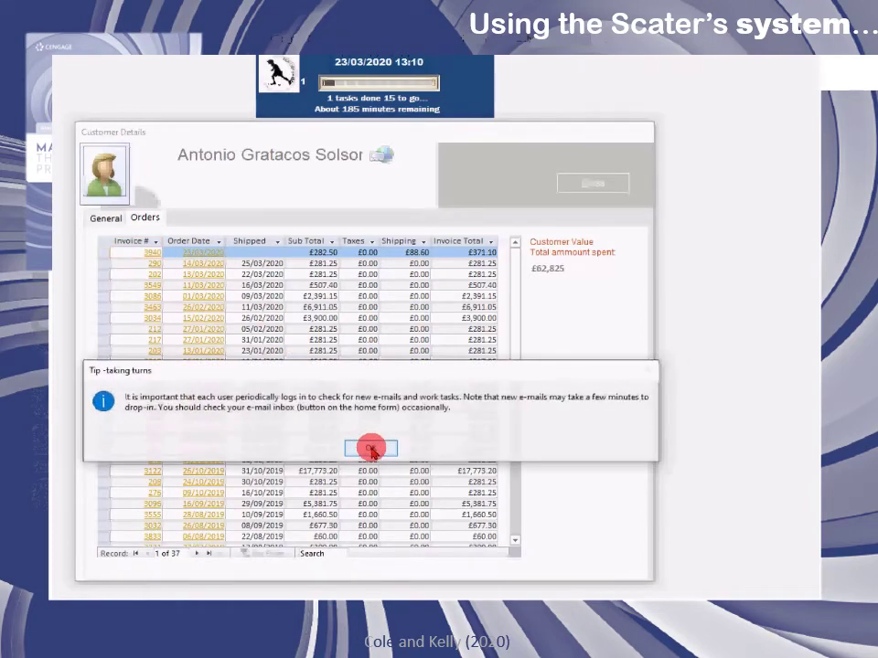
pyautogui.click(371, 449)
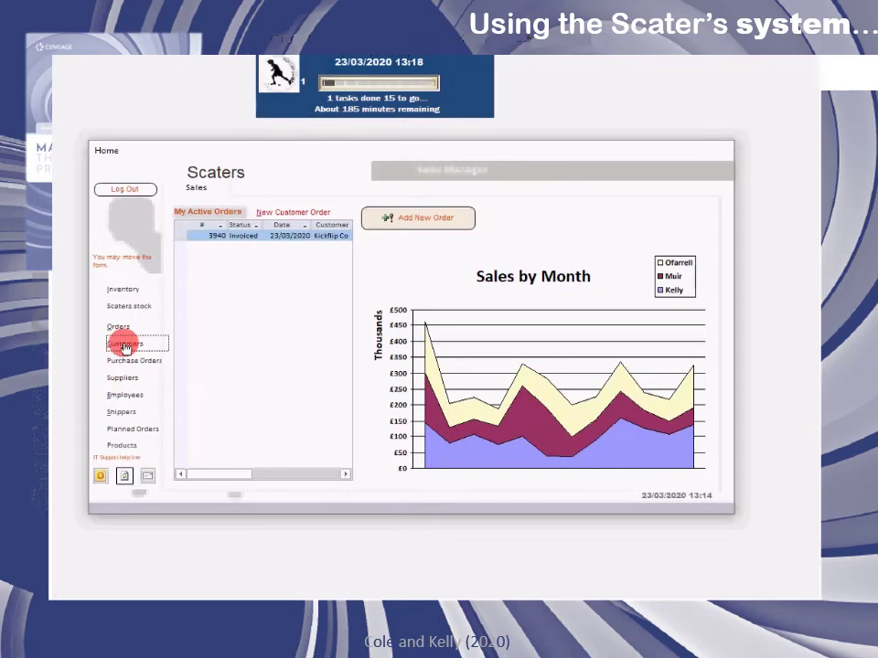
pyautogui.click(125, 345)
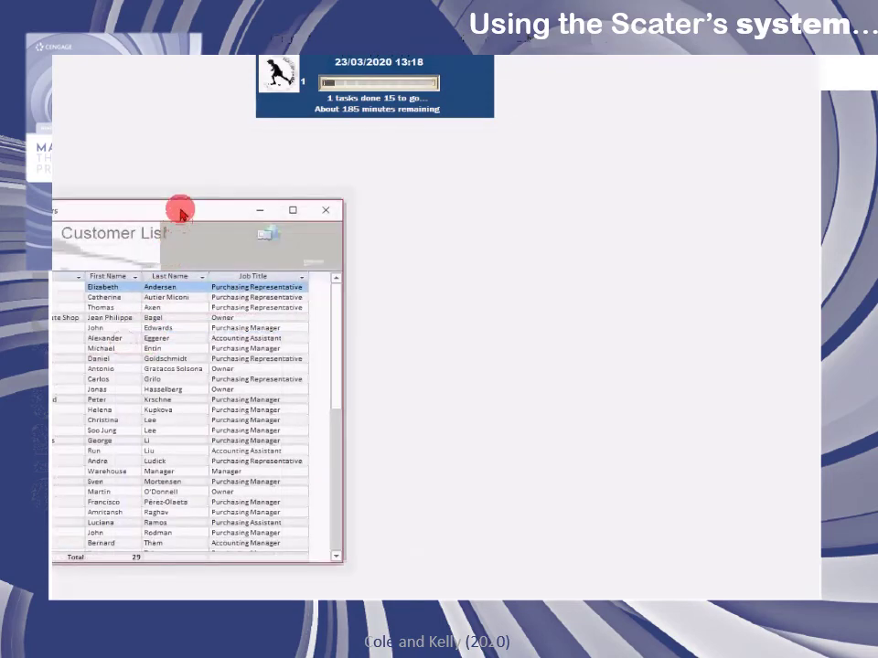
pyautogui.moveTo(180, 213); pyautogui.dragTo(402, 177)
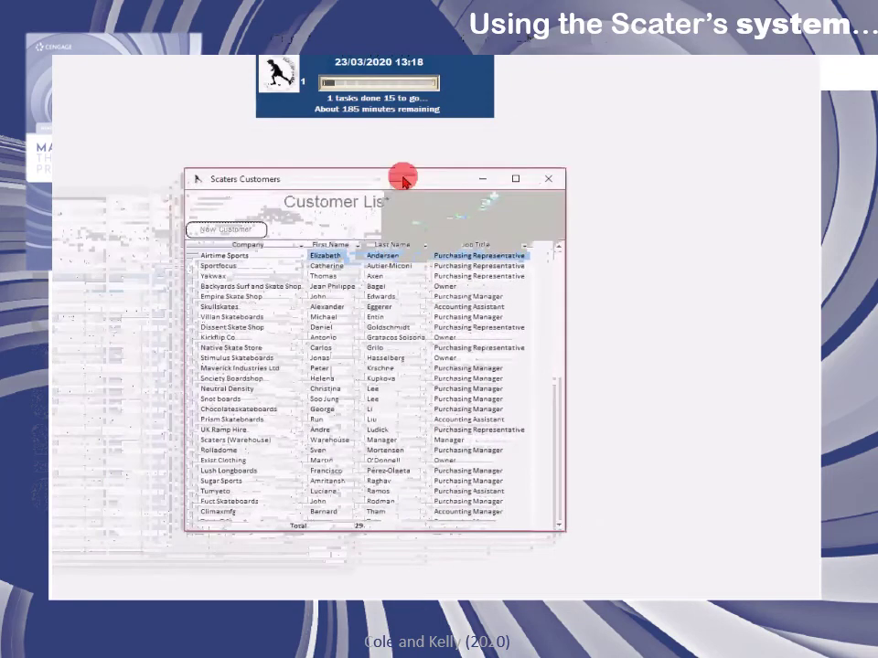
pyautogui.click(236, 234)
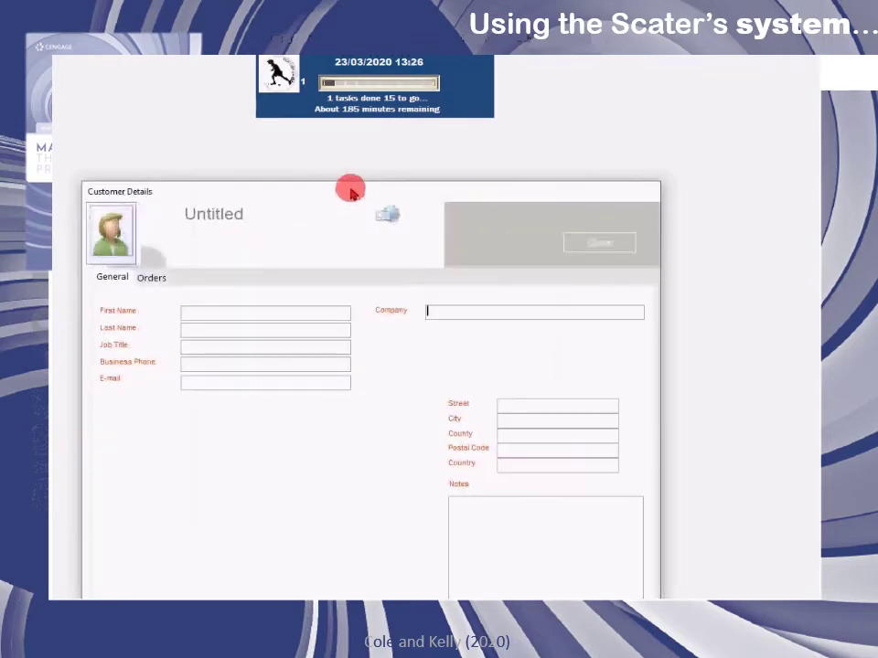
pyautogui.moveTo(349, 185); pyautogui.dragTo(370, 149)
pyautogui.click(637, 198)
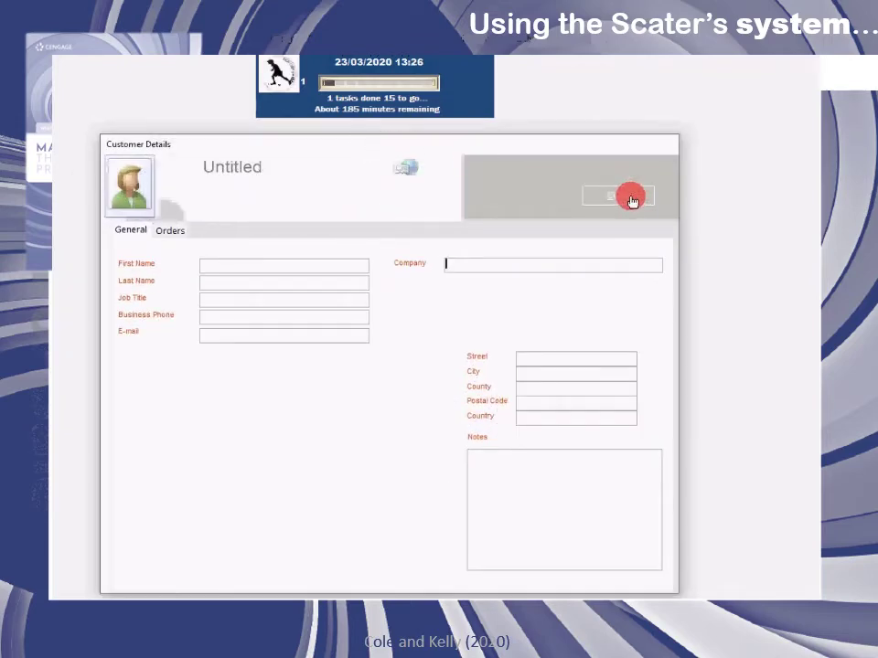
pyautogui.click(633, 199)
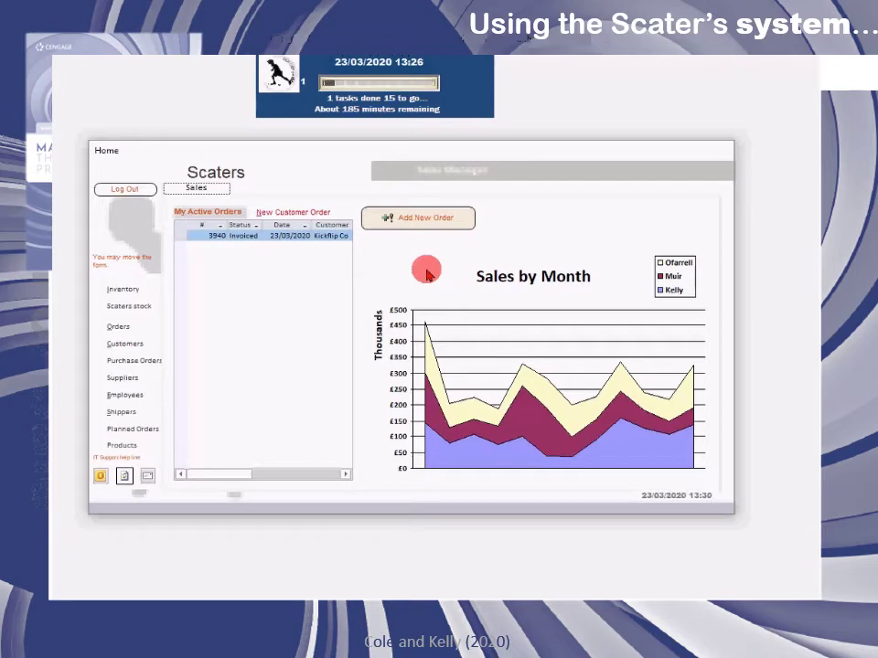
# - Open the Black Helmet product from Products and view its cost allocation, which suggests £30.16 over £28.25
pyautogui.click(124, 448)
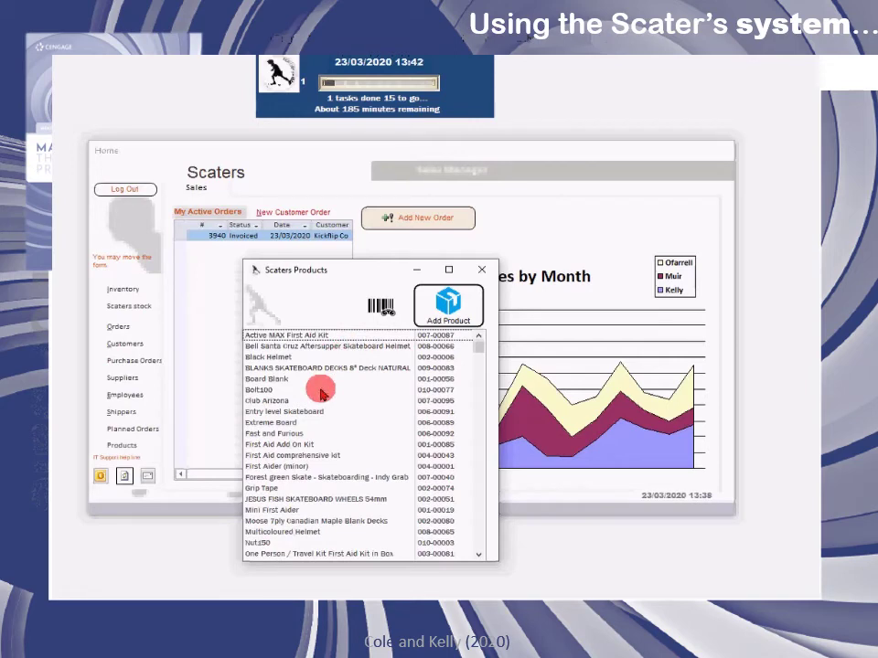
pyautogui.click(283, 358)
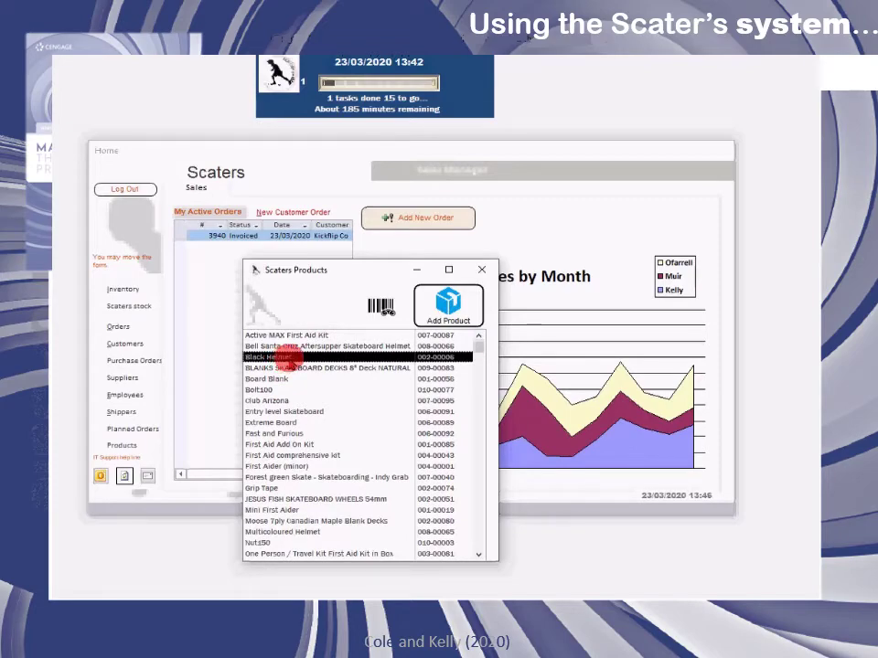
pyautogui.doubleClick(286, 358)
pyautogui.moveTo(485, 208); pyautogui.dragTo(513, 141)
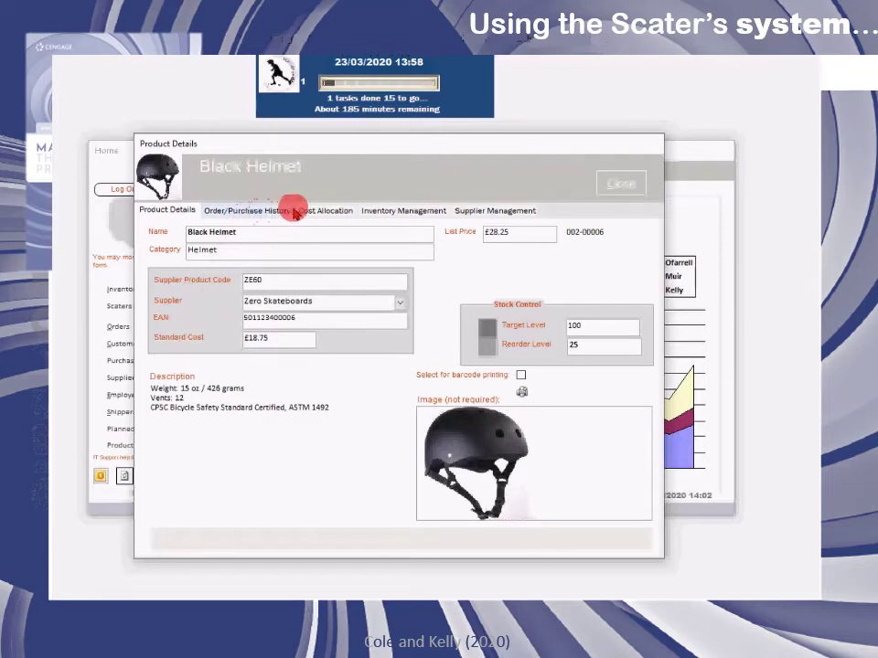
pyautogui.click(318, 212)
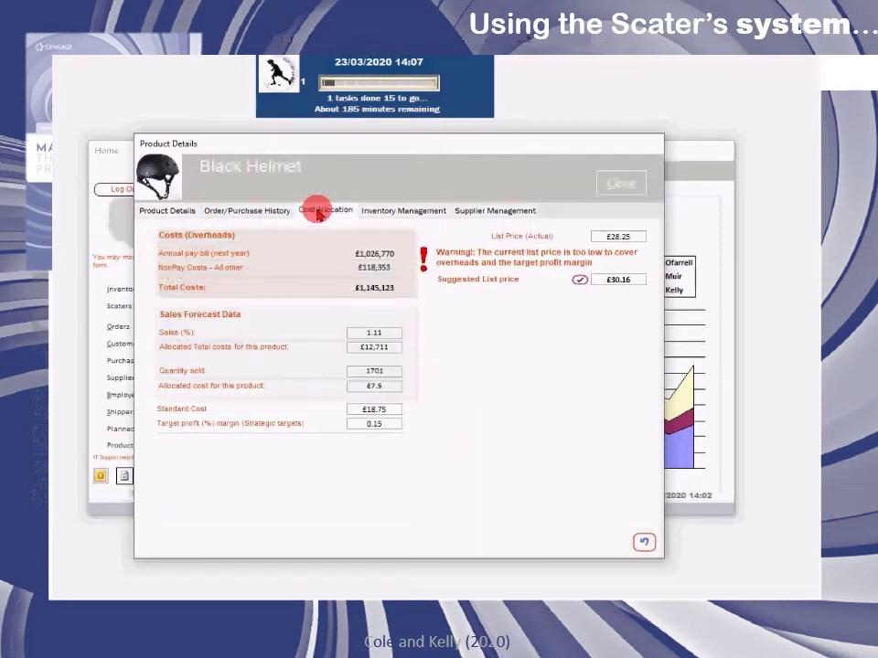
pyautogui.click(607, 281)
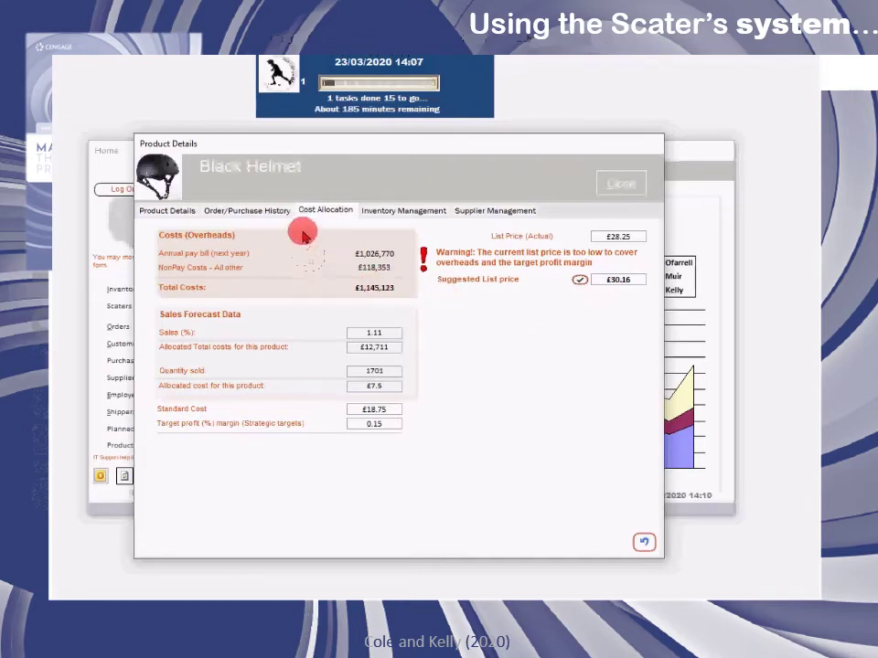
# - Enter 15 average days to supply and a 10-day safety margin in Black Helmet's inventory management
pyautogui.click(374, 212)
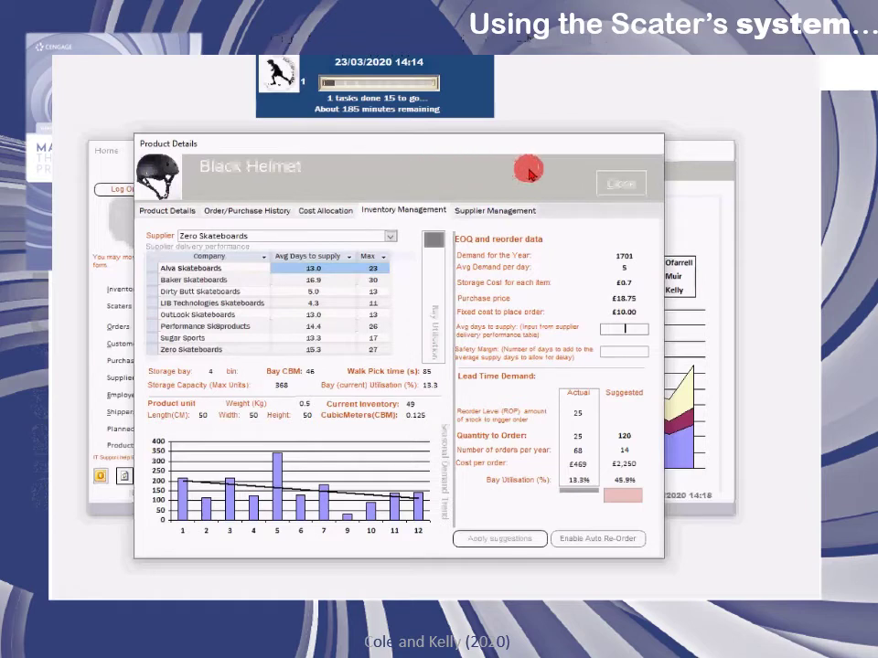
pyautogui.click(631, 332)
pyautogui.write('15')
pyautogui.click(609, 350)
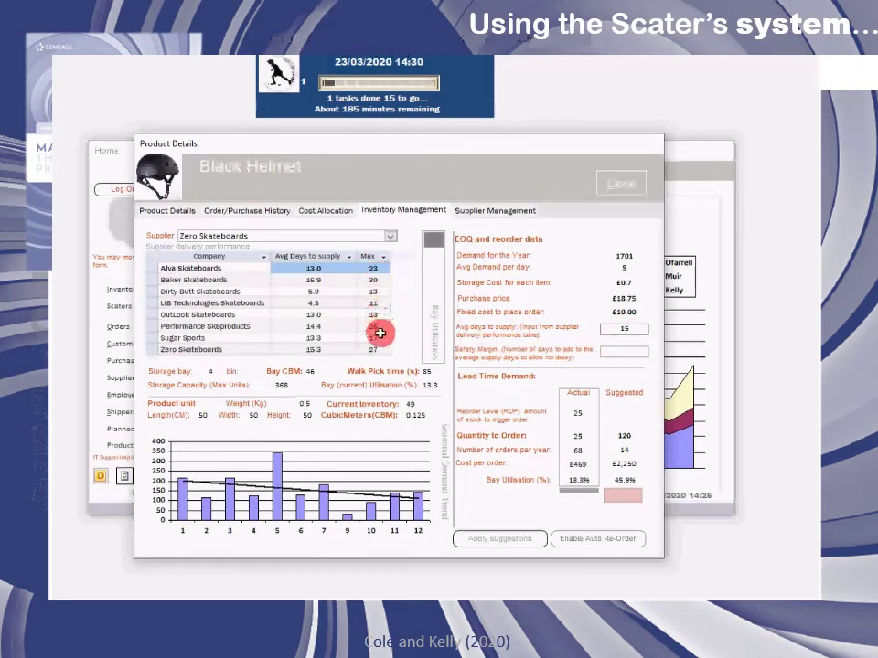
pyautogui.click(629, 330)
pyautogui.click(622, 350)
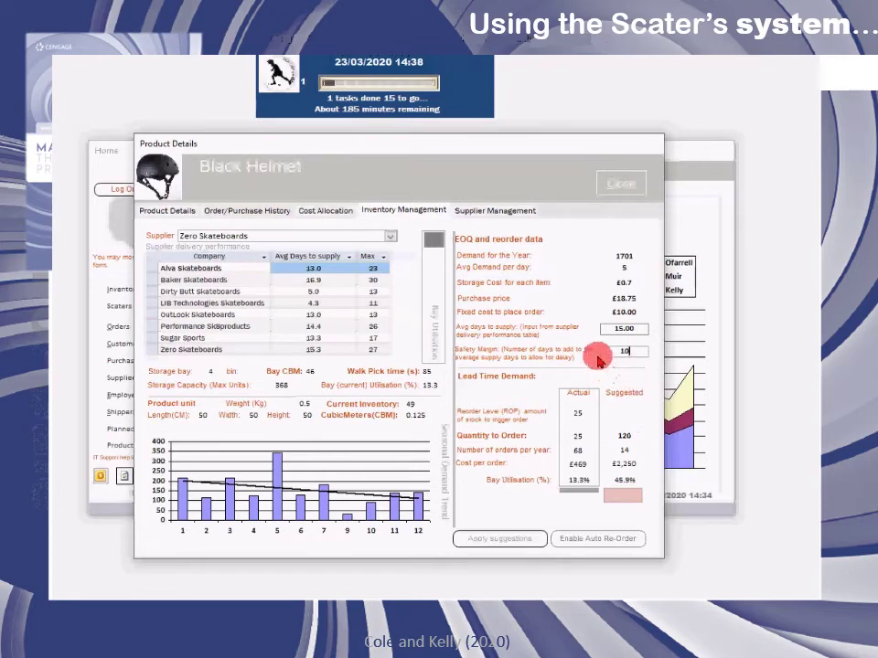
pyautogui.press('Tab')
# - Apply the suggested reorder level and quantity of 120, then close the Black Helmet record
pyautogui.click(519, 539)
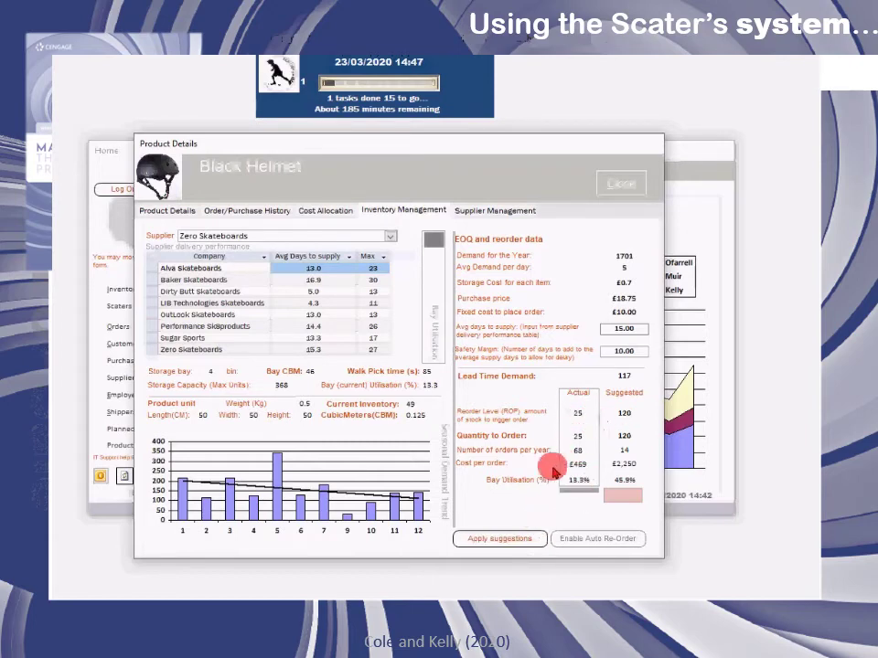
pyautogui.click(502, 539)
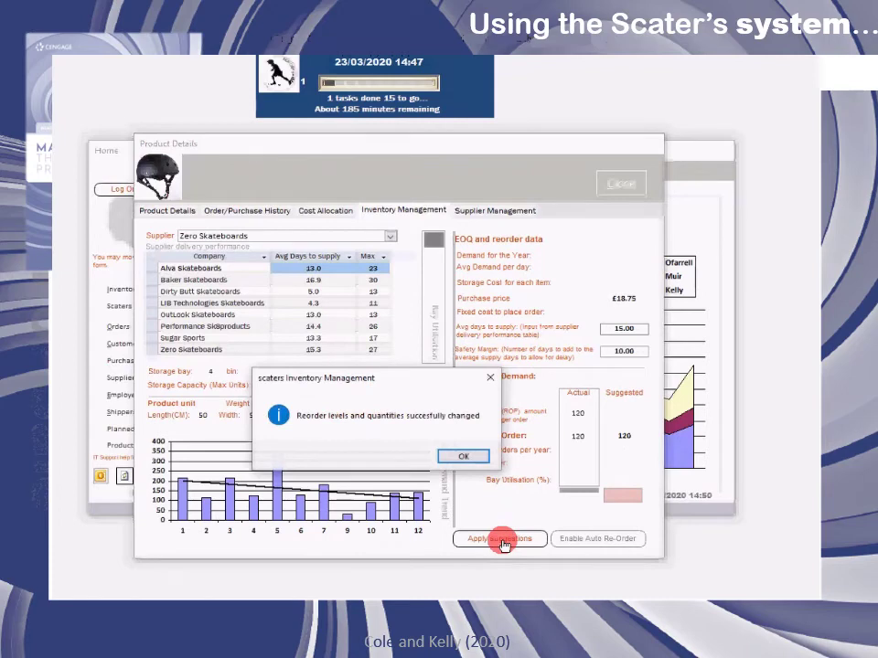
pyautogui.click(466, 457)
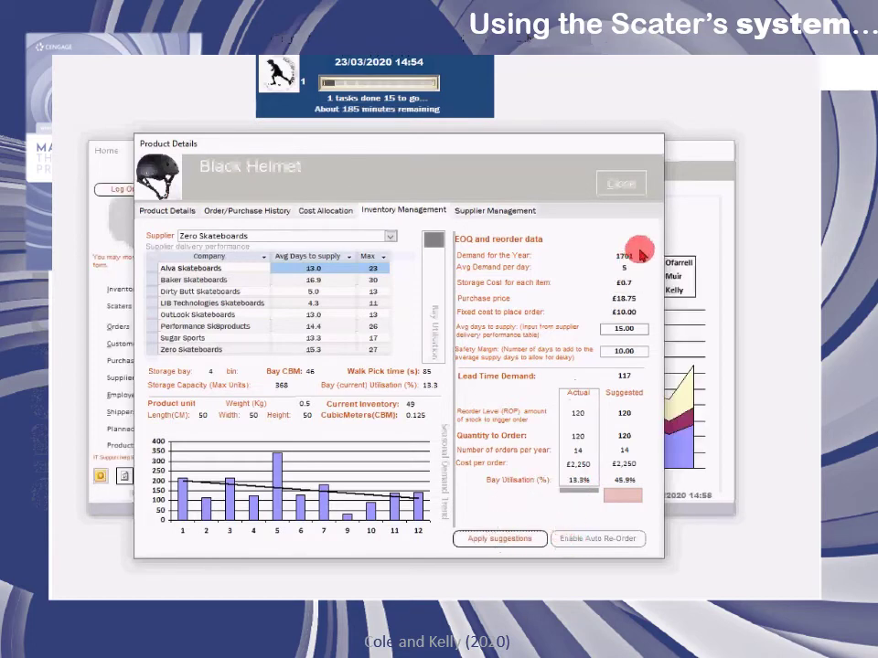
pyautogui.click(634, 186)
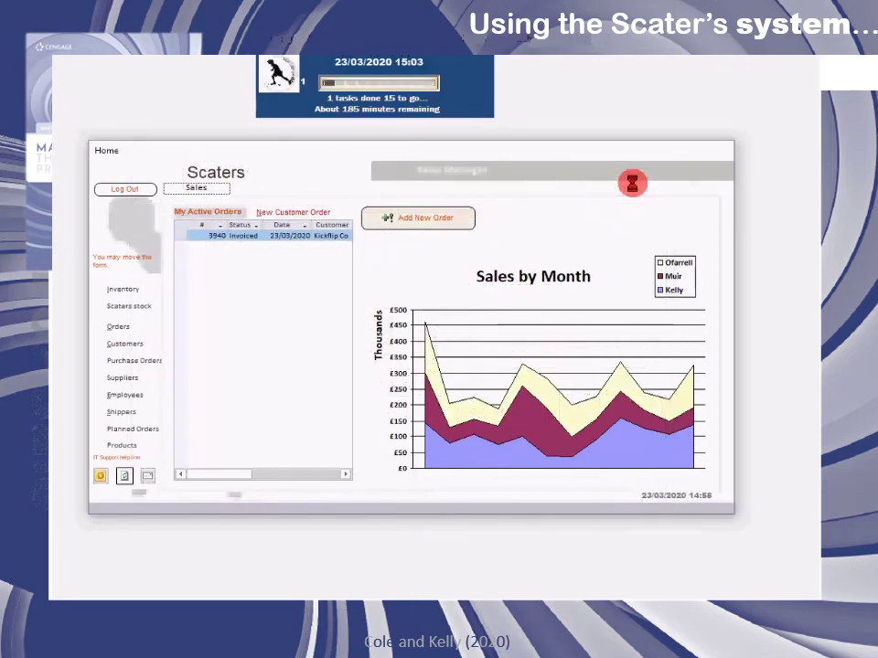
pyautogui.click(99, 479)
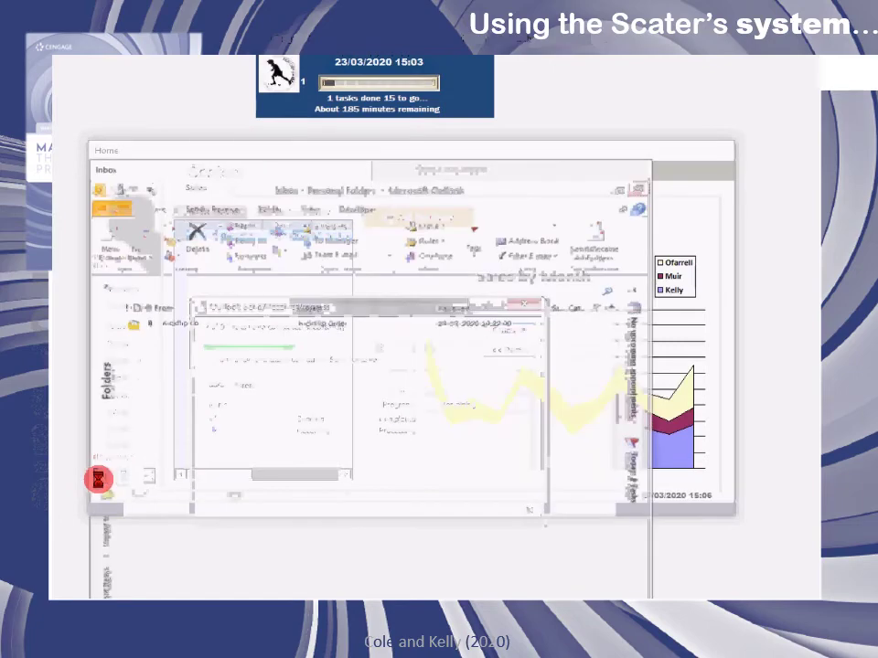
pyautogui.moveTo(431, 173); pyautogui.dragTo(463, 144)
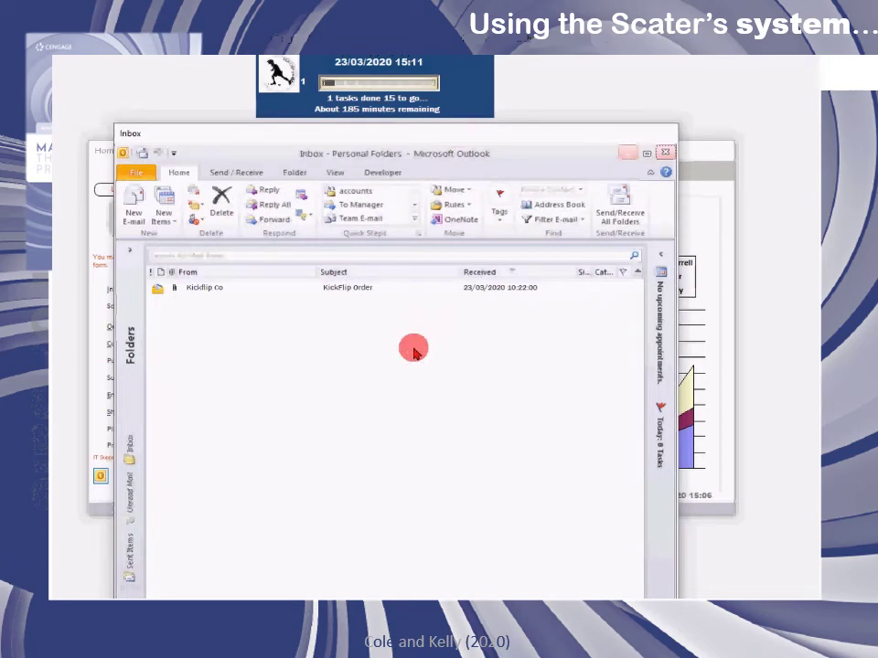
pyautogui.click(618, 205)
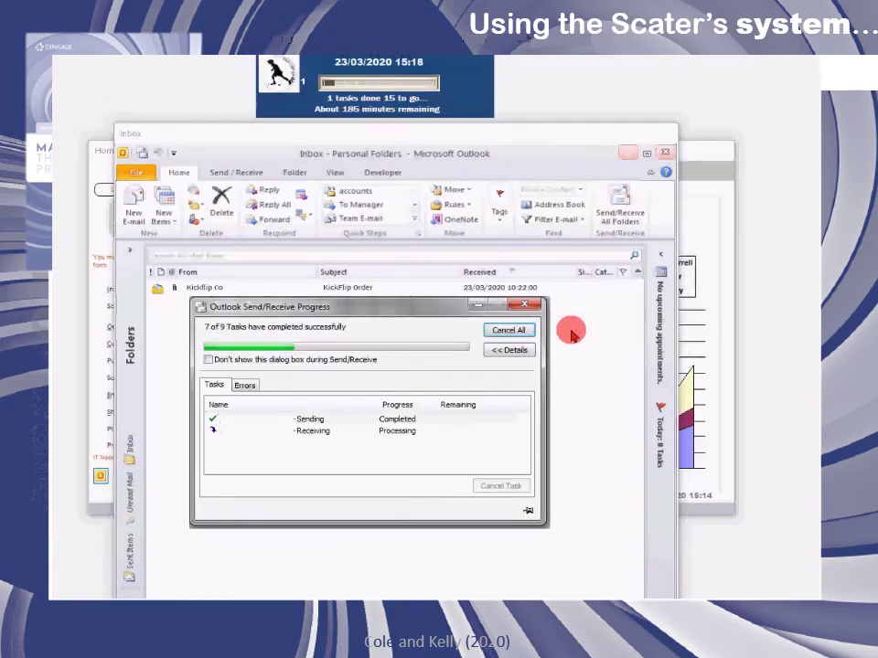
pyautogui.click(665, 155)
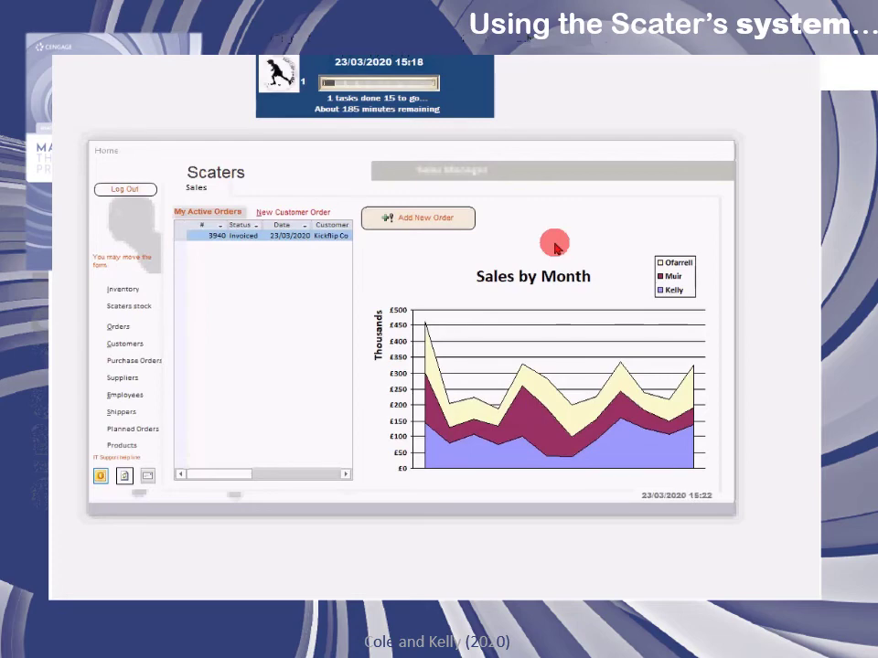
pyautogui.click(137, 190)
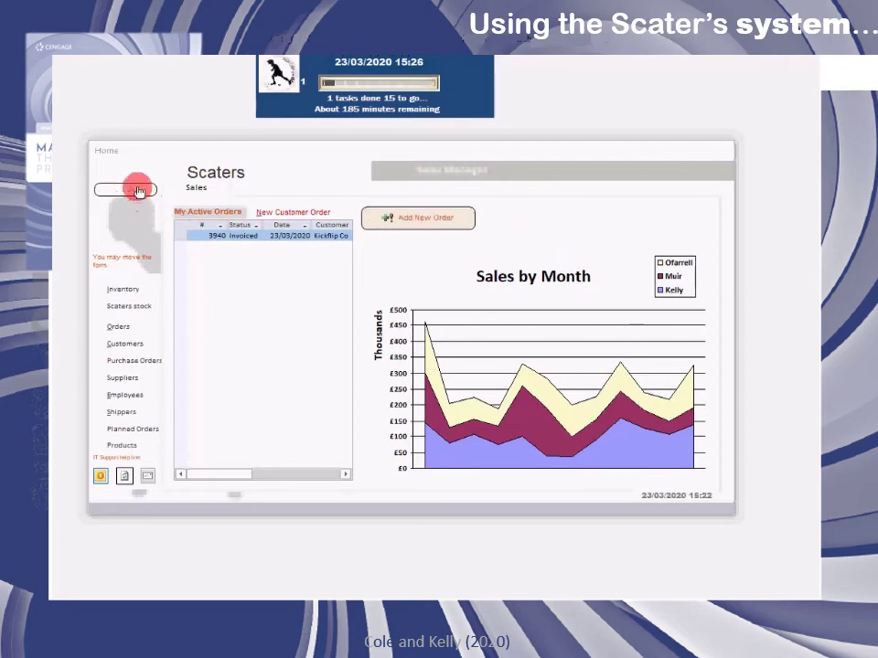